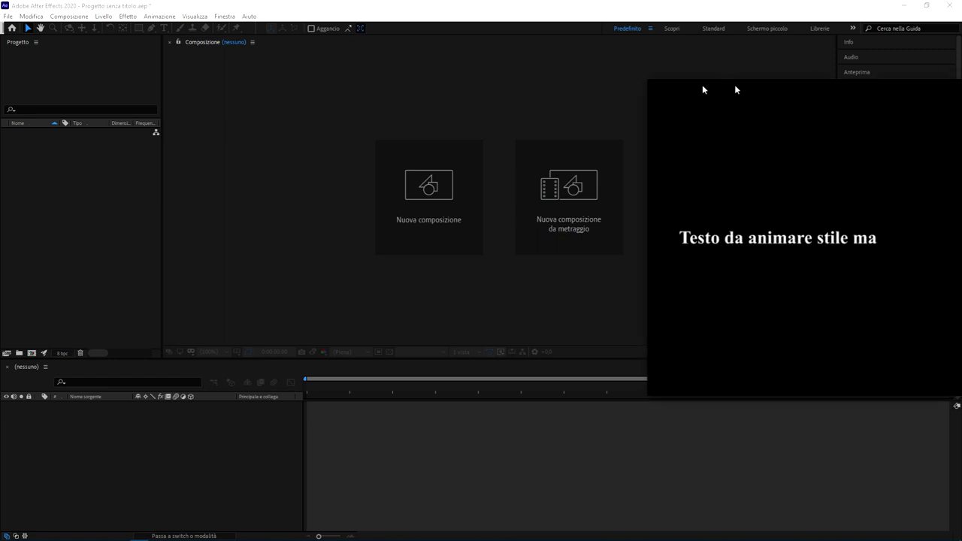
- Reposition the preview player window while the 'Testo da animare stile macchina da scrivere' reveal loops
drag(702, 84, 482, 84)
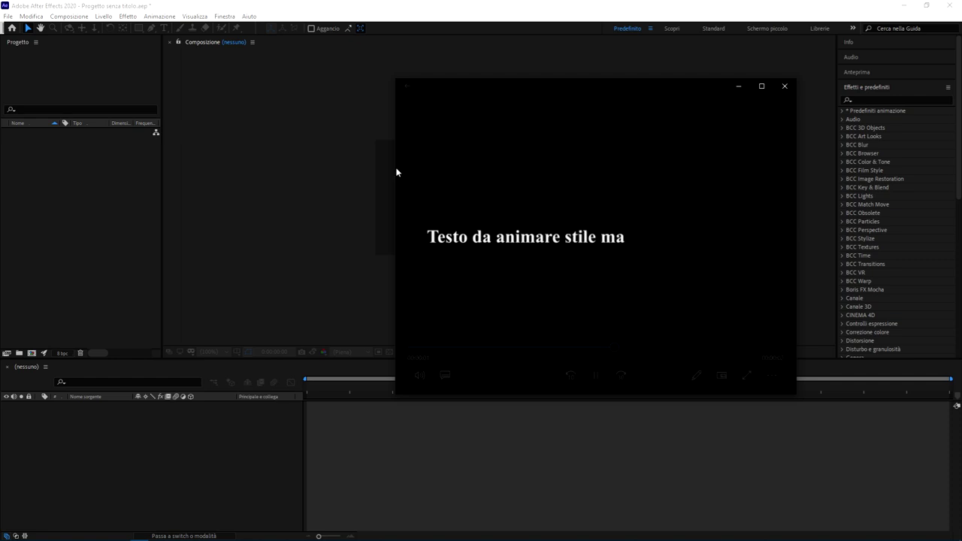
mouse_move(541, 223)
mouse_move(653, 90)
mouse_down()
mouse_move(597, 80)
mouse_move(603, 55)
mouse_up()
mouse_move(522, 211)
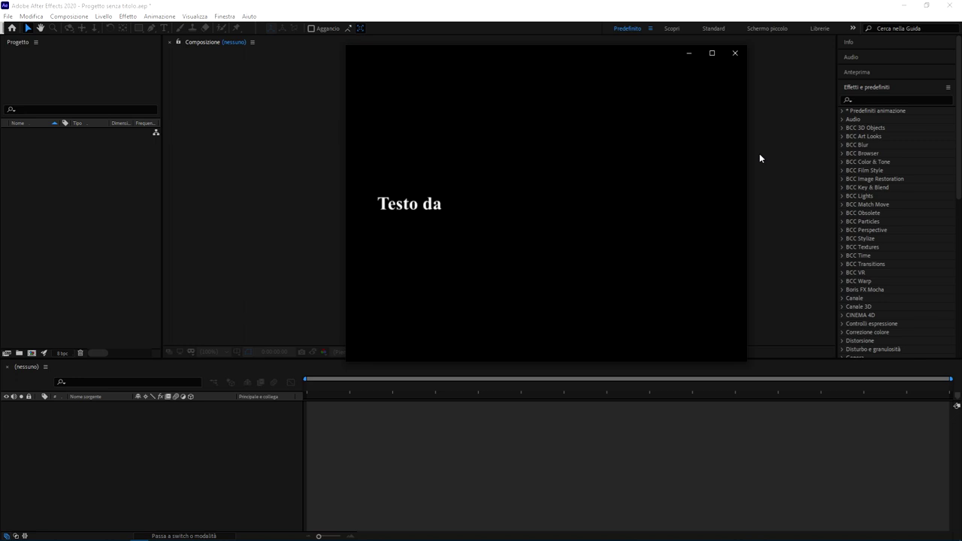
mouse_move(454, 144)
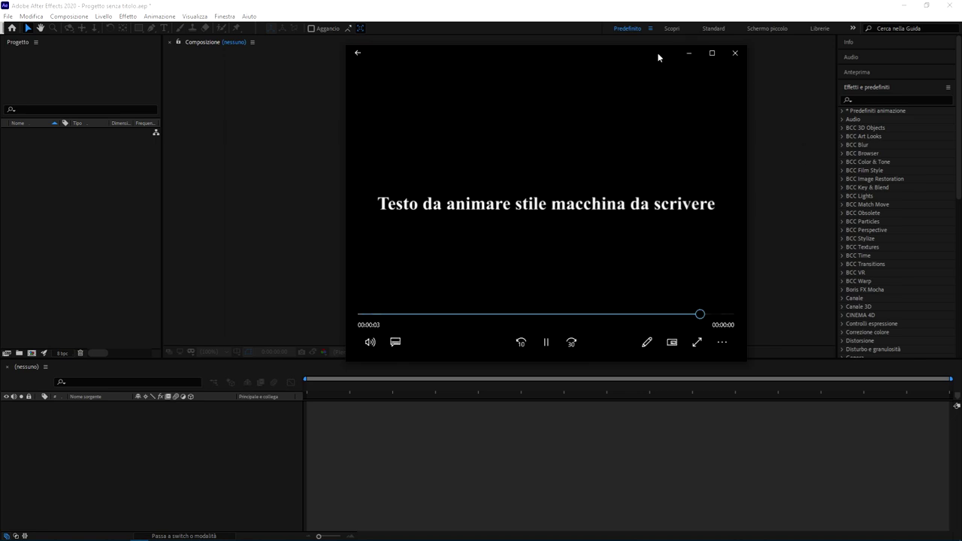
drag(663, 52, 699, 57)
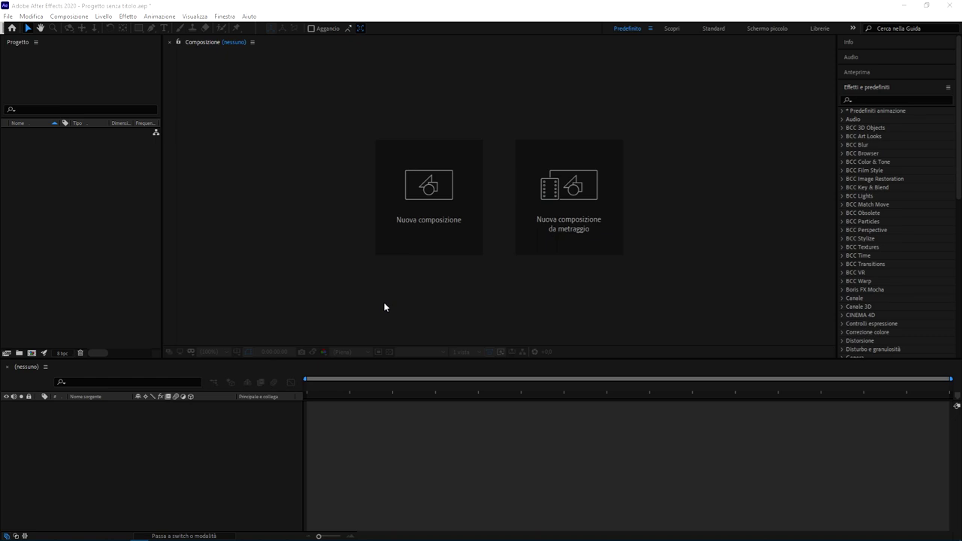
- Create composition 'Animazione testo' with HDV/HDTV 720 25, 0:00:12:00 duration and black background
click(437, 175)
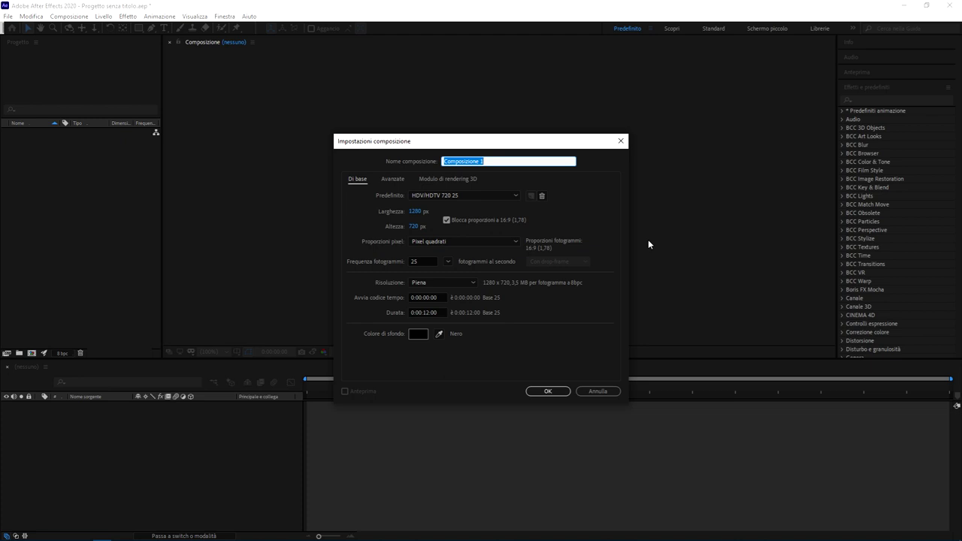
text(A)
text(nimazione testo)
click(444, 312)
drag(444, 312, 392, 308)
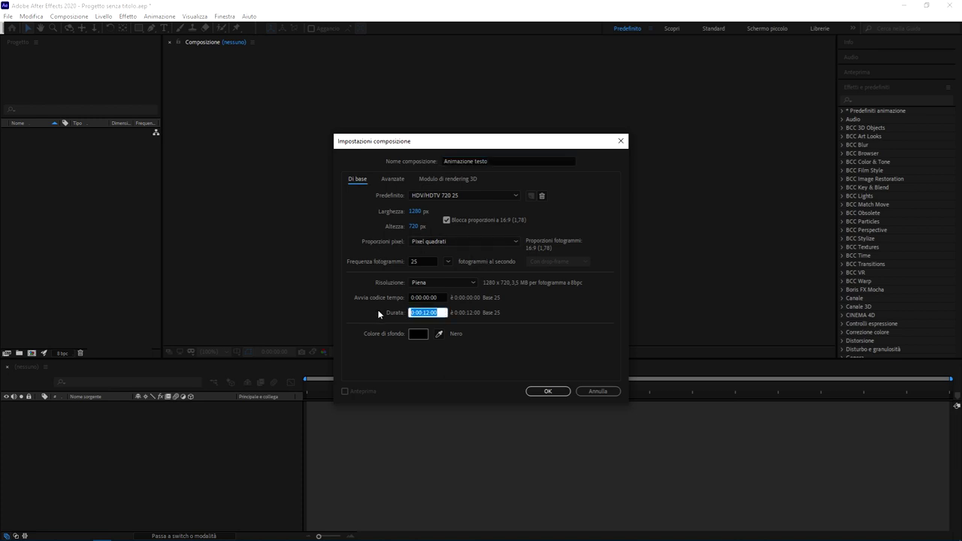
click(444, 314)
click(545, 391)
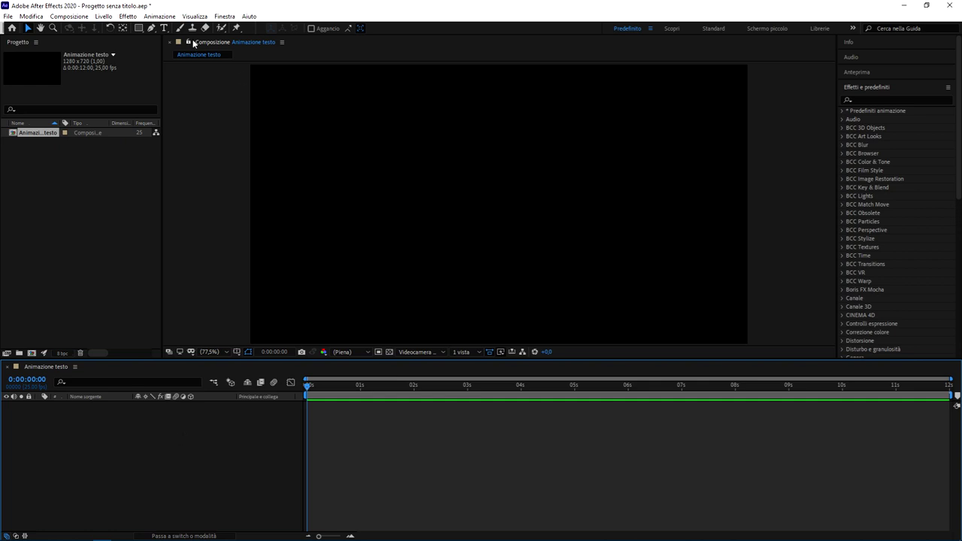
- Add a text layer reading 'Testo da animare stile macchina da scrivere' to the composition
click(163, 29)
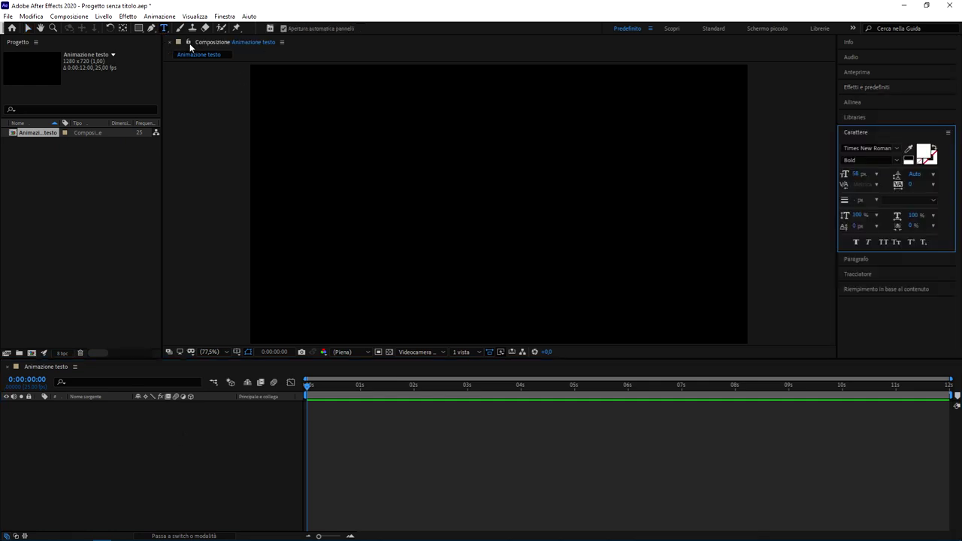
click(324, 180)
text(Testo da an)
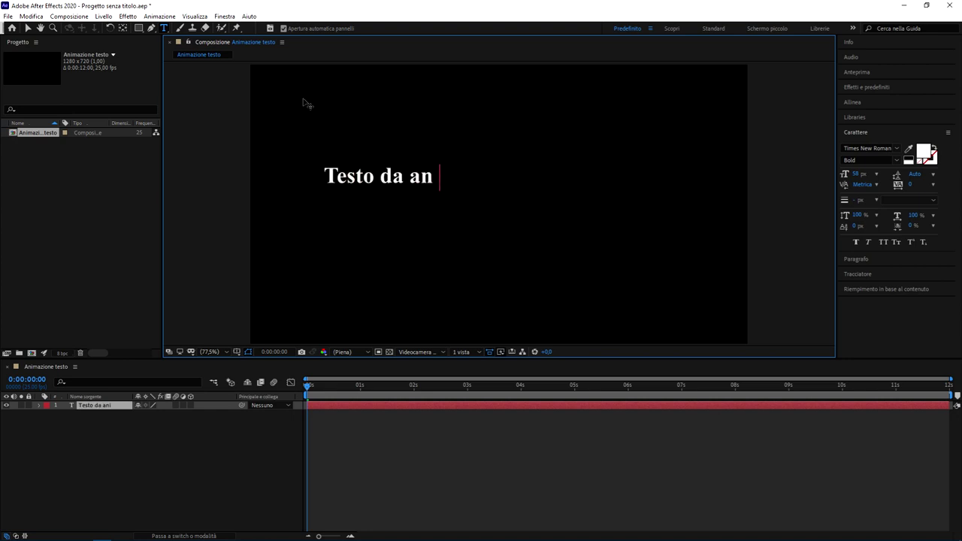
text(imare stile macc)
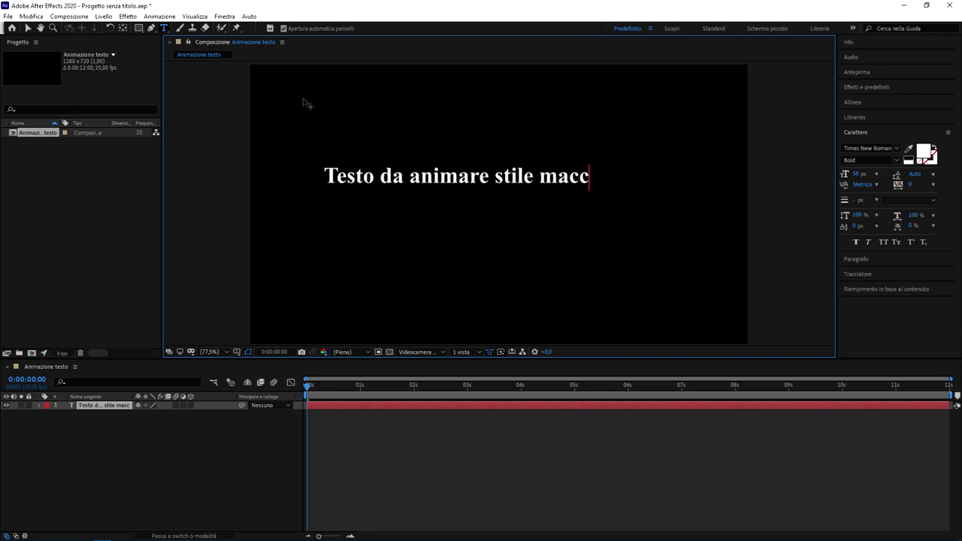
text(hina da scrivere)
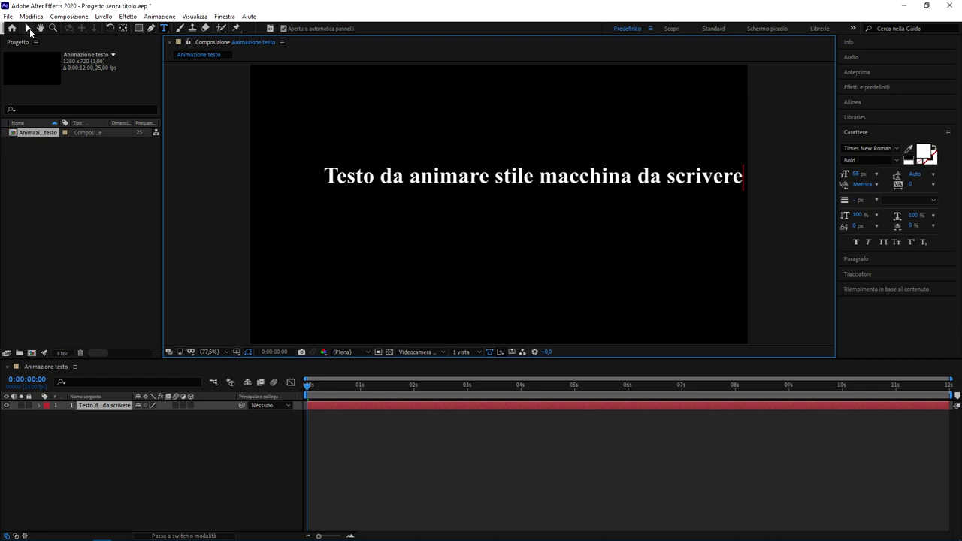
click(29, 29)
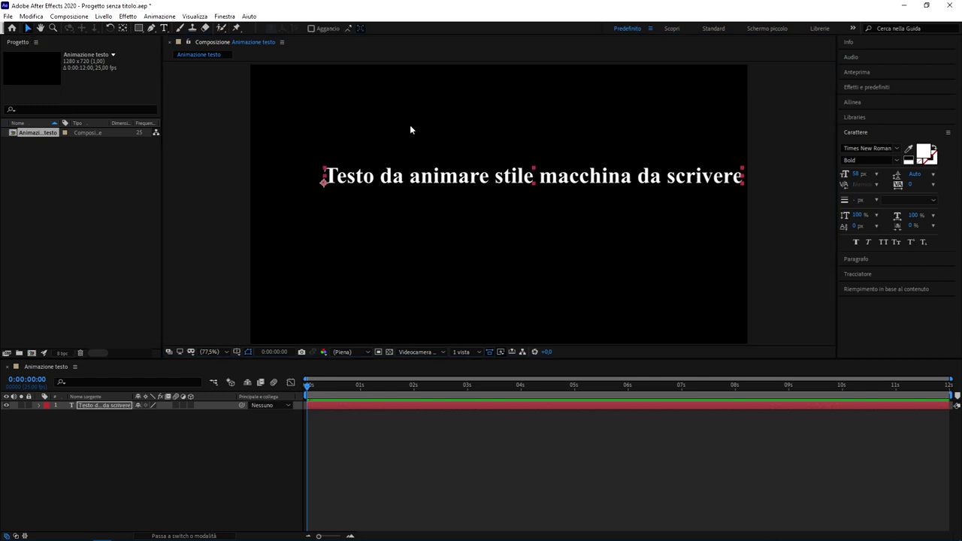
- Center the text horizontally and vertically with Align, then set the time to 0:00:00:24
mouse_move(562, 182)
mouse_down()
mouse_move(501, 217)
mouse_move(512, 199)
mouse_up()
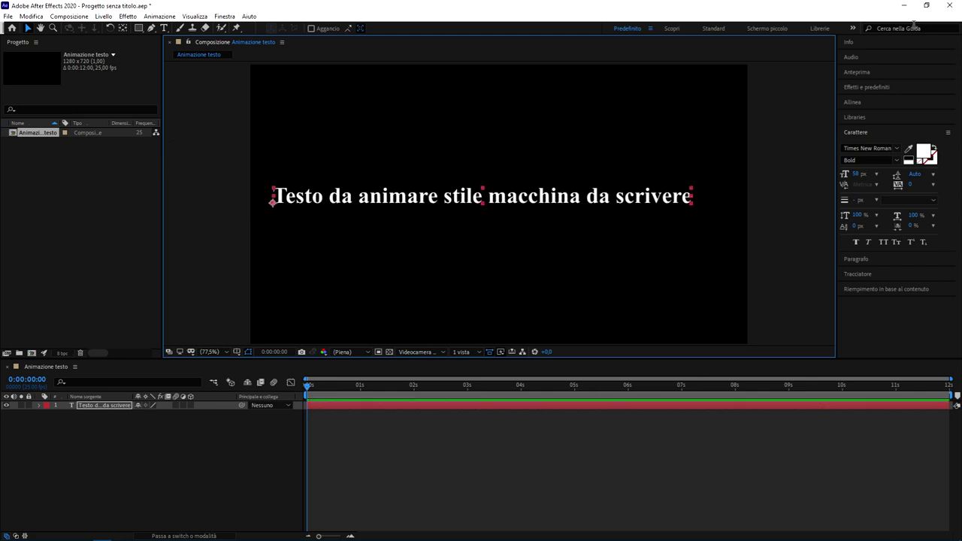
click(868, 103)
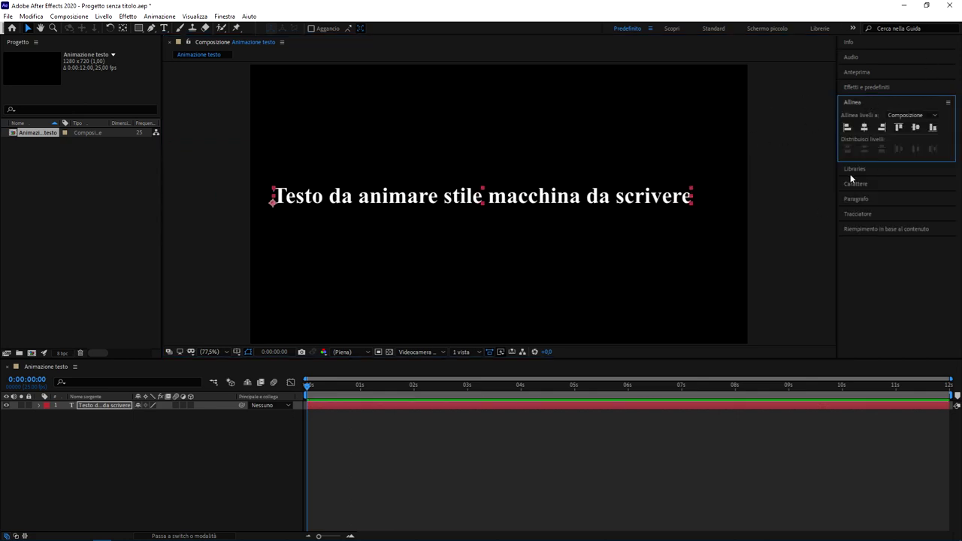
click(864, 126)
click(915, 127)
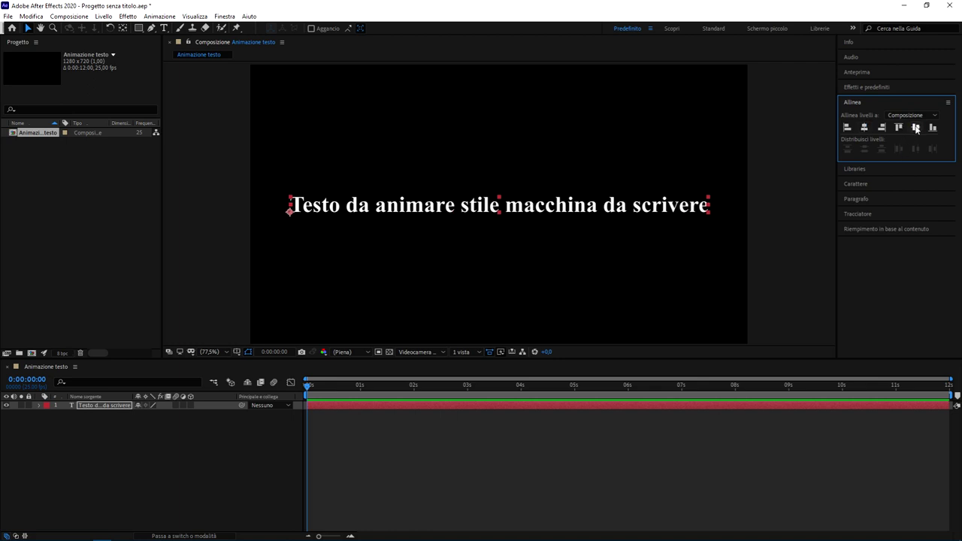
click(864, 104)
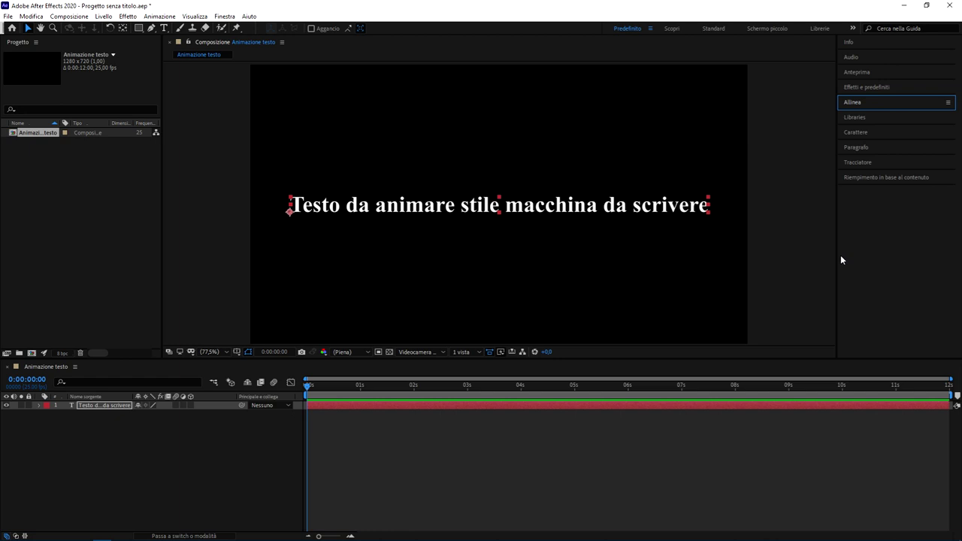
click(134, 432)
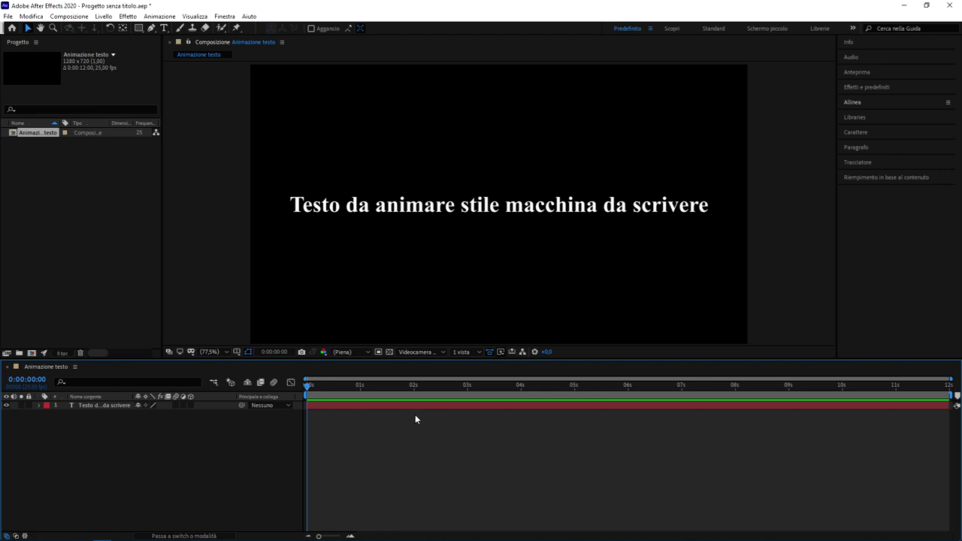
mouse_move(406, 385)
mouse_down()
mouse_move(356, 383)
mouse_move(499, 380)
mouse_move(322, 368)
mouse_move(357, 374)
mouse_up()
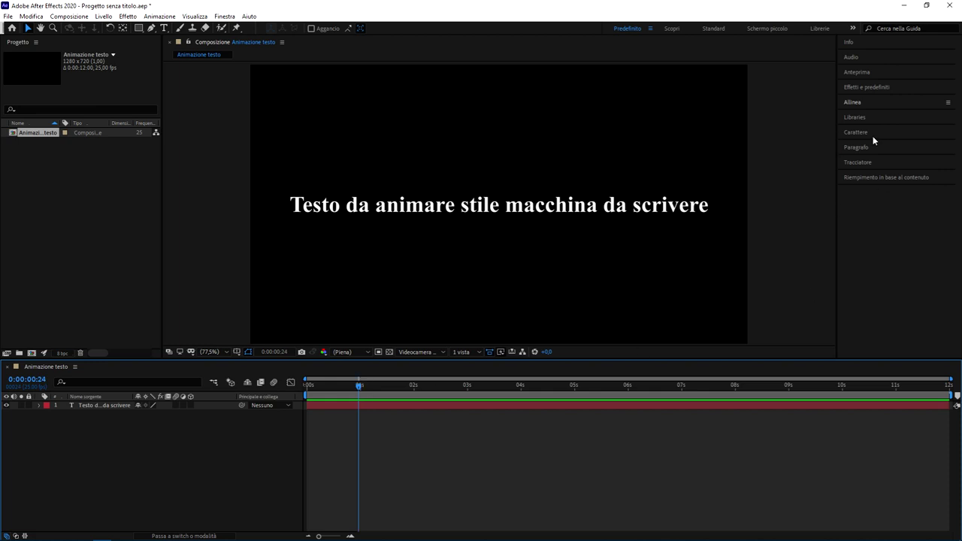
- Search Effects & Presets for 'macchin' and apply 'Macchina per scrivere' to the text layer
click(865, 87)
click(879, 99)
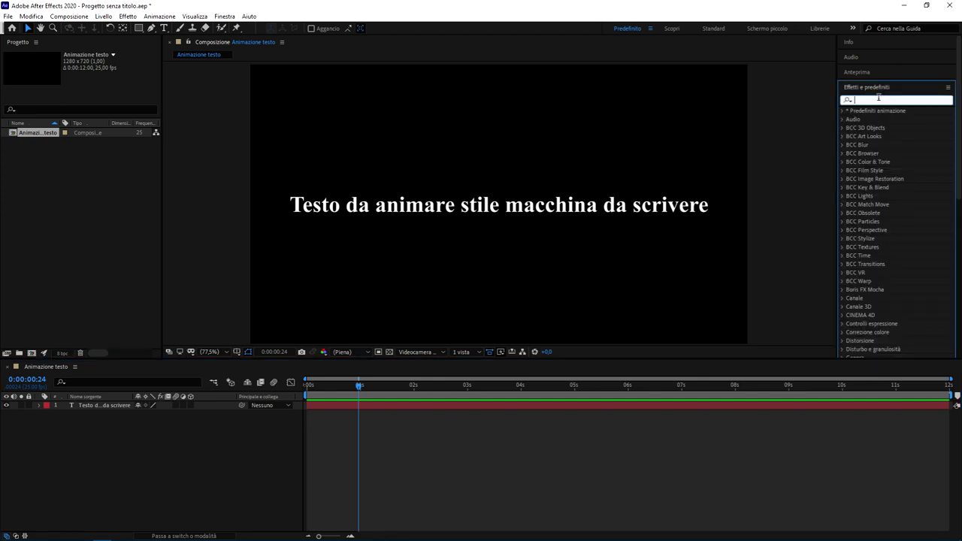
text(macchi)
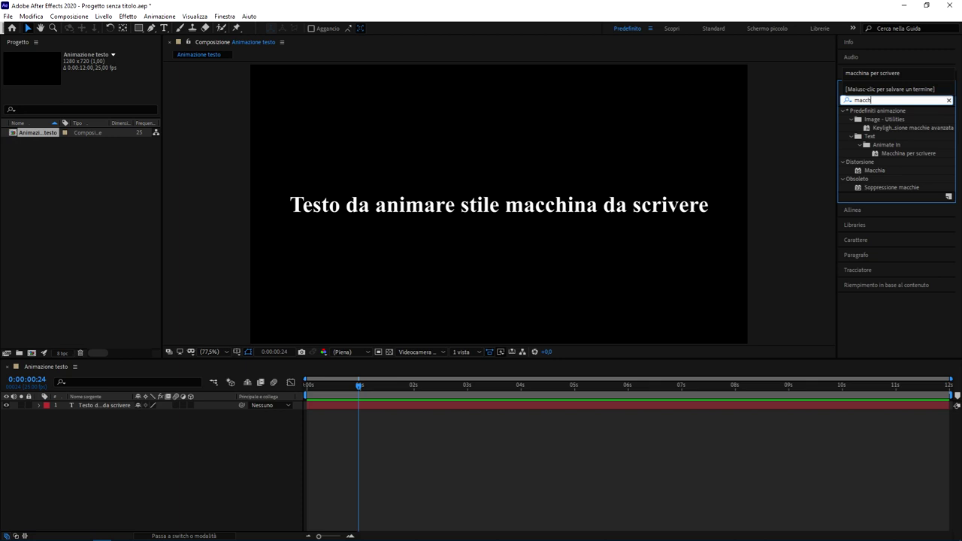
text(n)
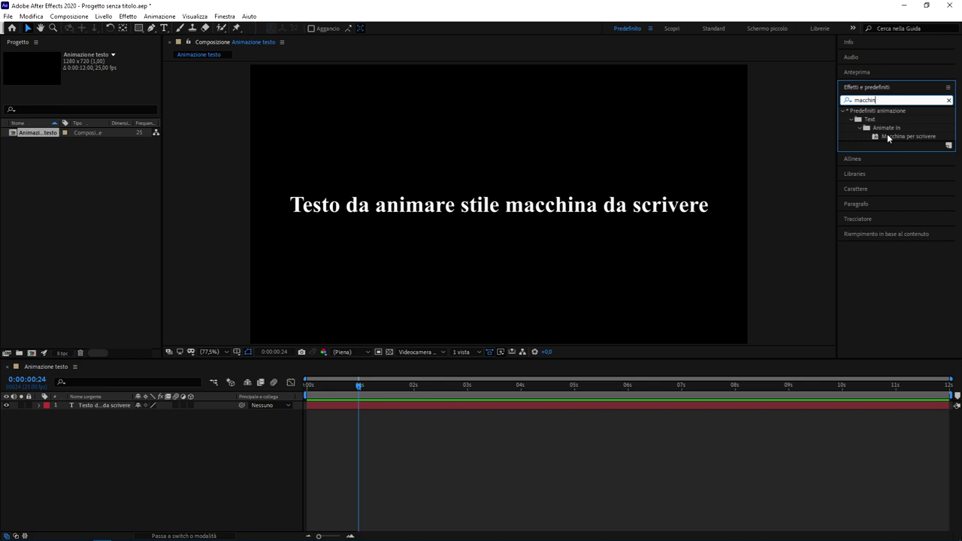
drag(887, 134, 469, 406)
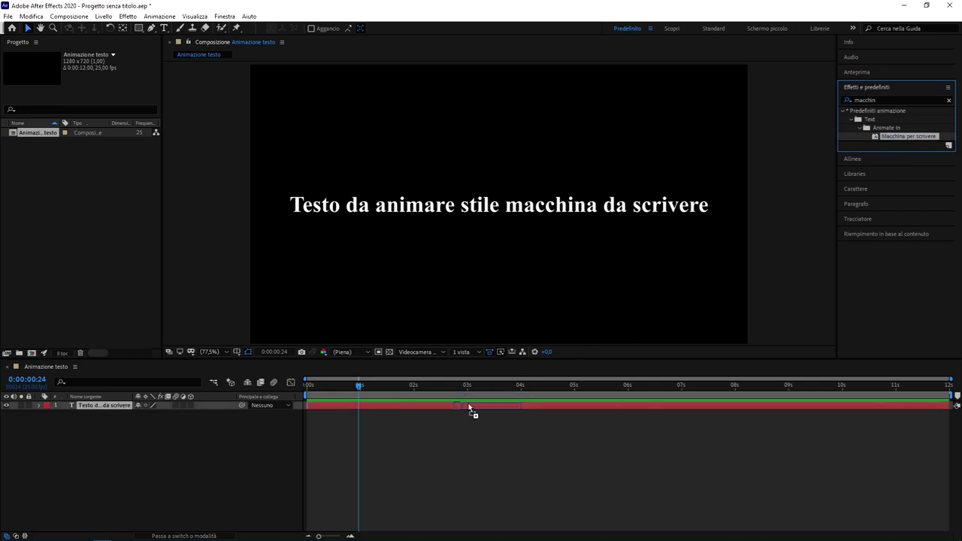
drag(469, 406, 466, 404)
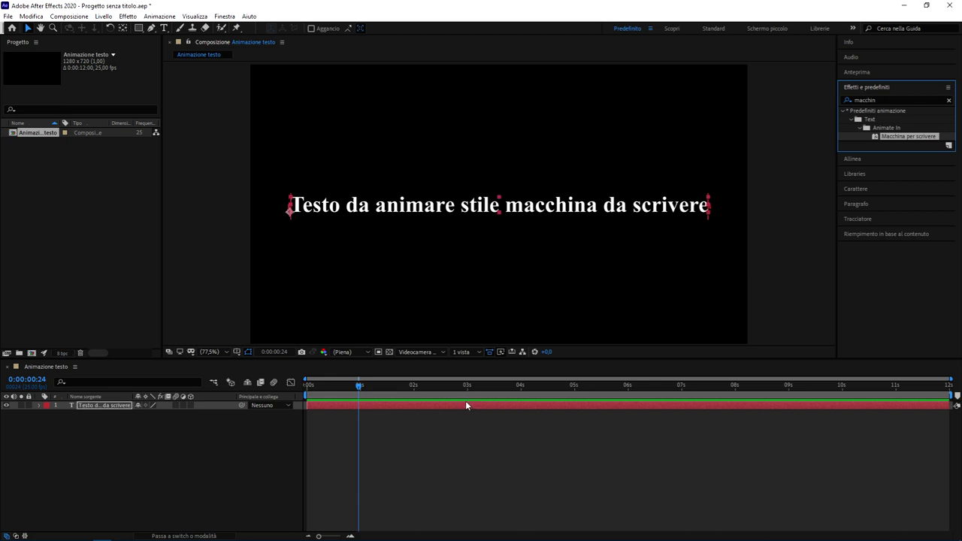
click(459, 430)
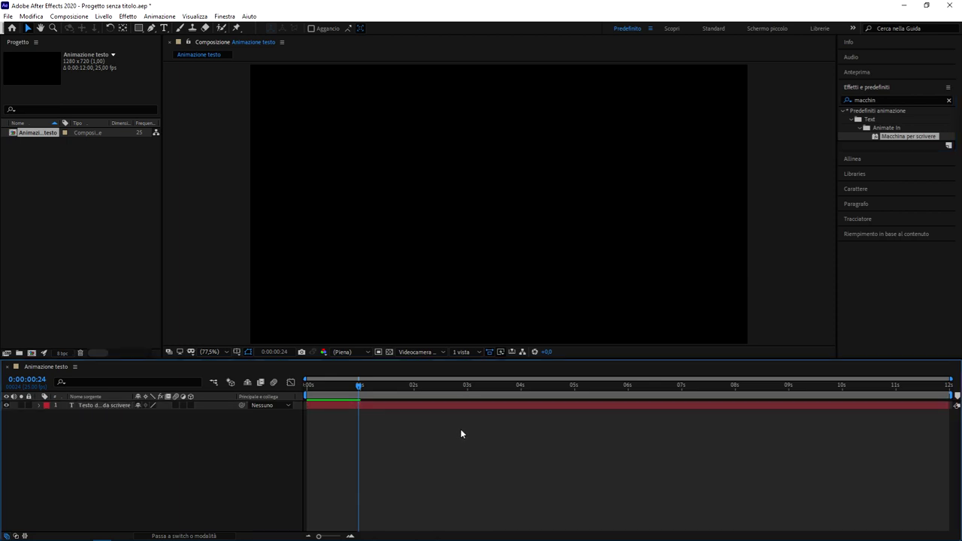
- Preview the typing animation, then reveal the text layer's Inizio keyframes with U
key(space)
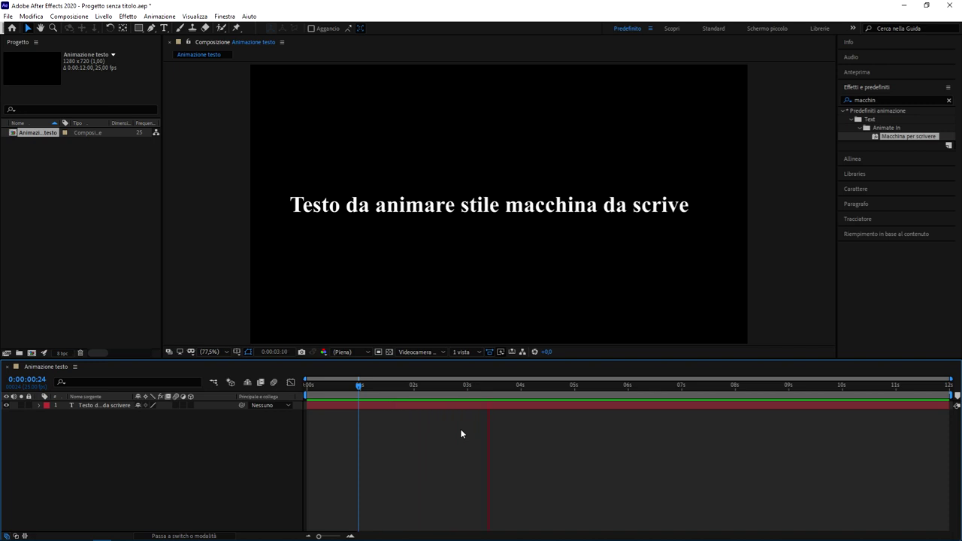
key(space)
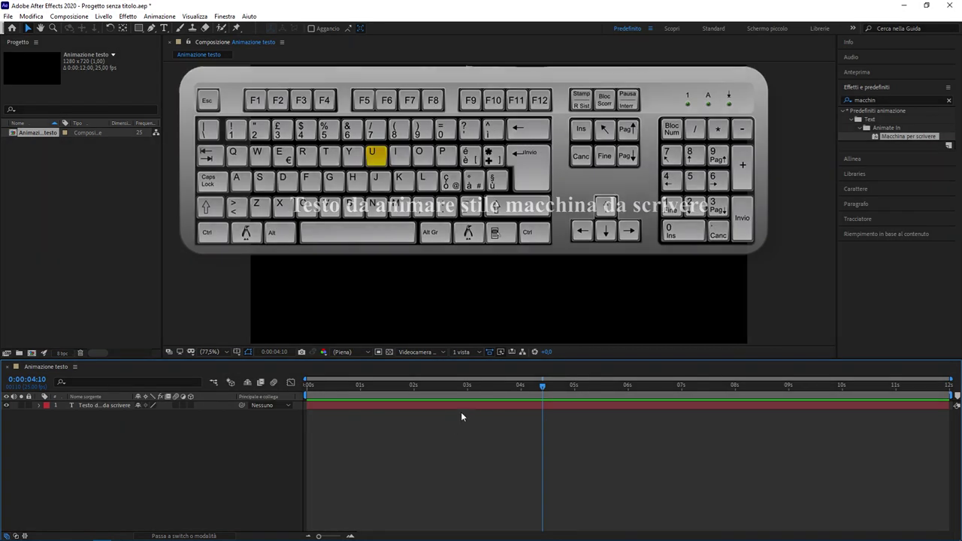
click(471, 405)
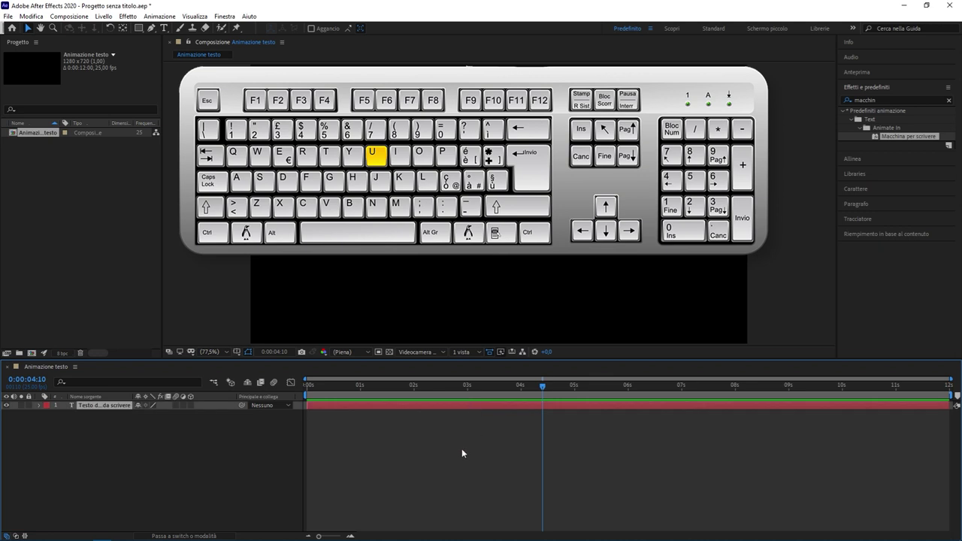
key(u)
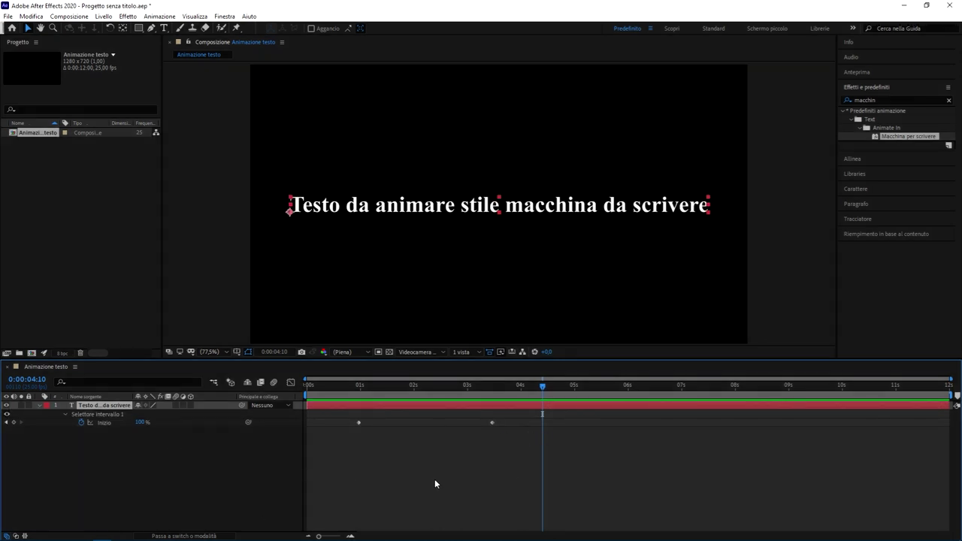
- Move the end Inizio keyframe earlier, near 02s, and preview from 0:00:00:17
drag(374, 434, 341, 418)
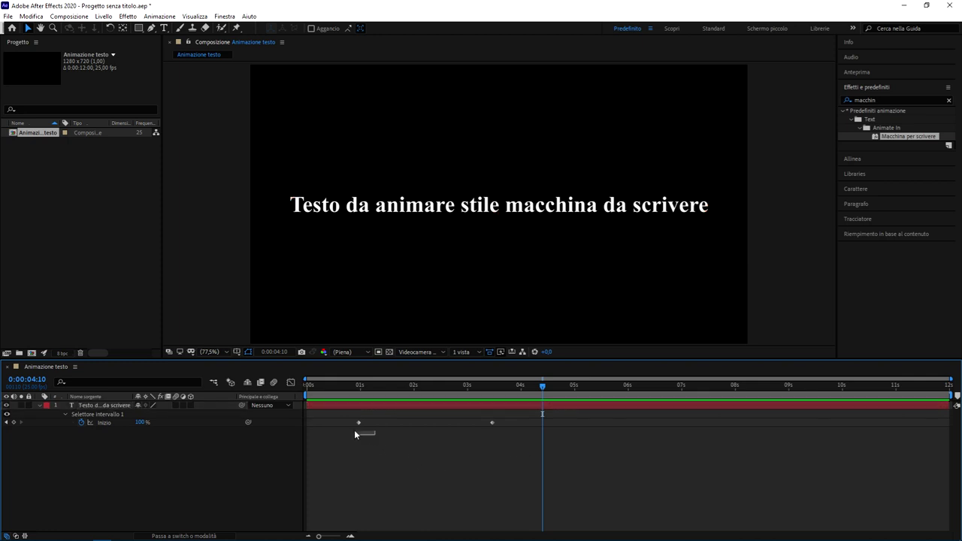
click(357, 426)
drag(452, 421, 337, 430)
click(357, 422)
mouse_move(399, 416)
mouse_down()
mouse_move(328, 443)
mouse_move(451, 422)
mouse_move(332, 428)
mouse_up()
mouse_move(503, 453)
mouse_down()
mouse_move(475, 422)
mouse_move(394, 422)
mouse_up()
click(344, 388)
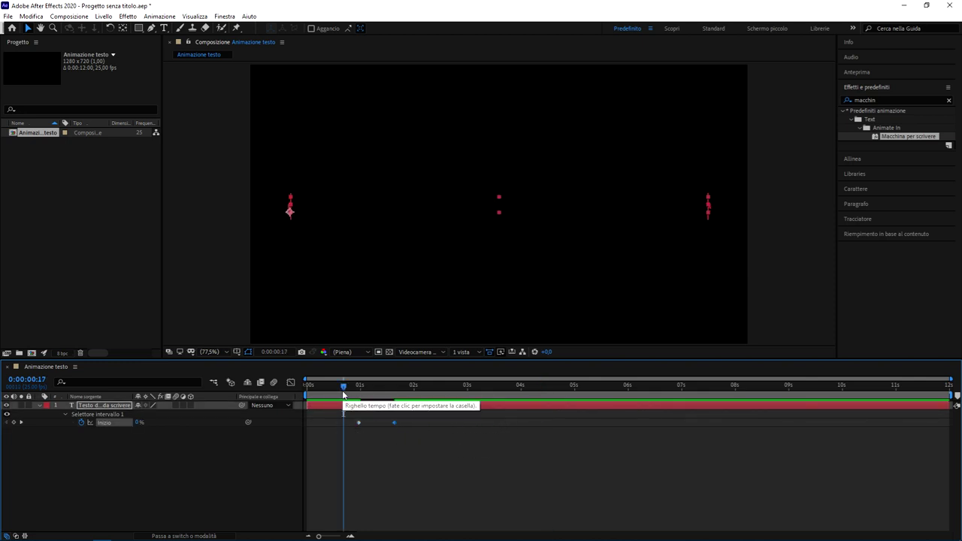
key(space)
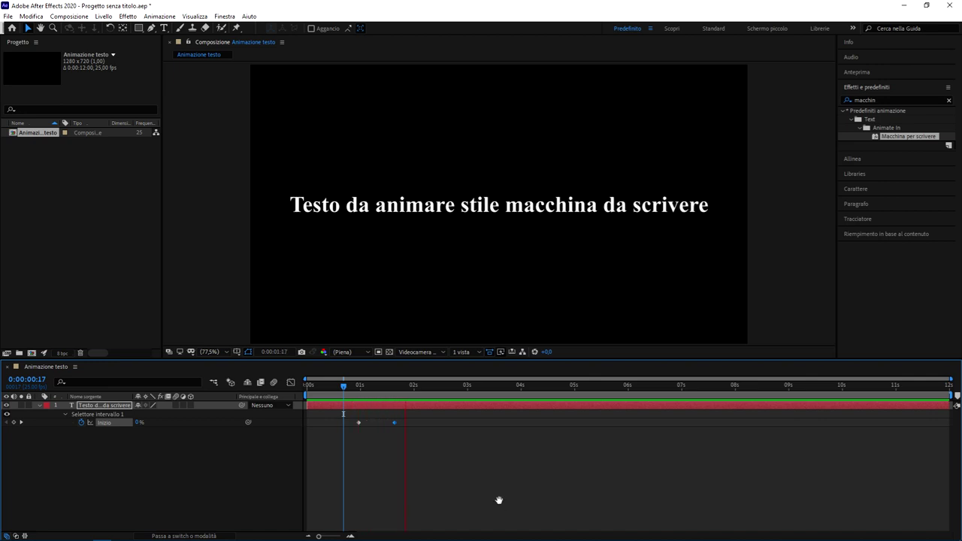
- Push the end Inizio keyframe out to about 06s and preview the slower typing
drag(394, 422, 612, 423)
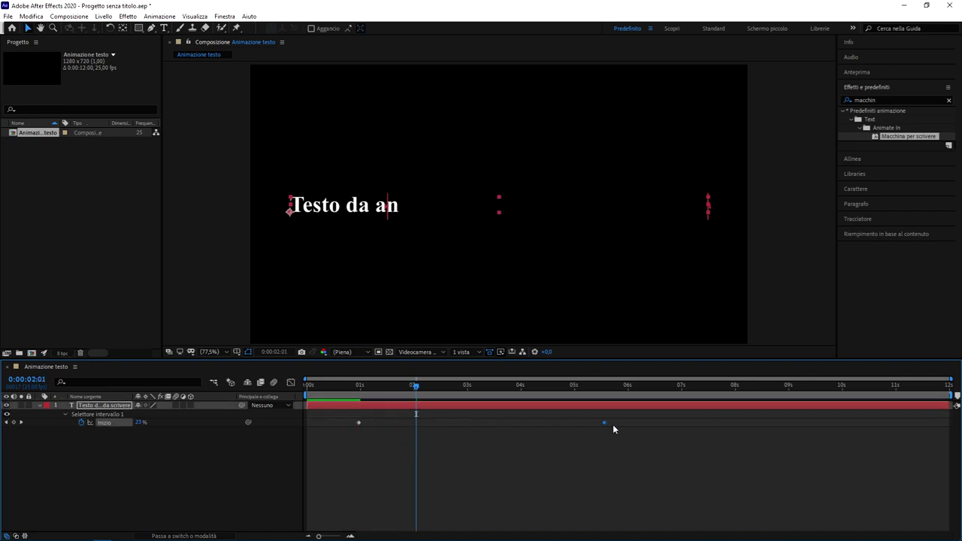
key(space)
click(309, 388)
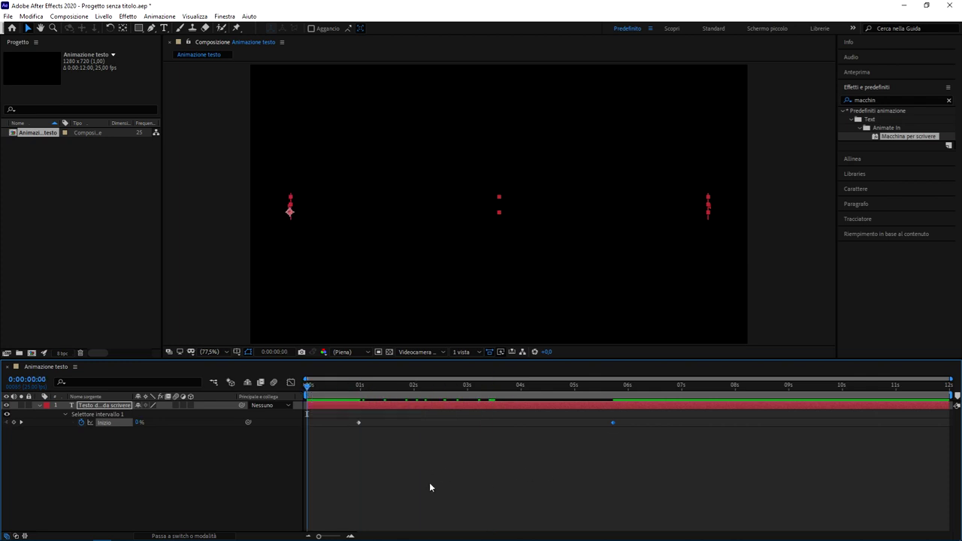
key(space)
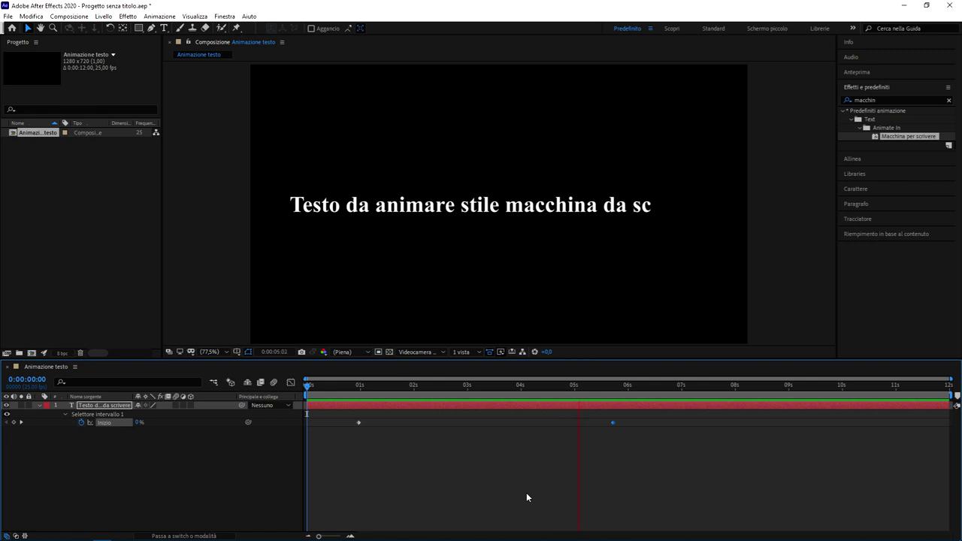
key(space)
- Place the Inizio keyframes at about 01s and 03s and select both
mouse_move(611, 421)
mouse_down()
mouse_move(333, 419)
mouse_move(436, 430)
mouse_up()
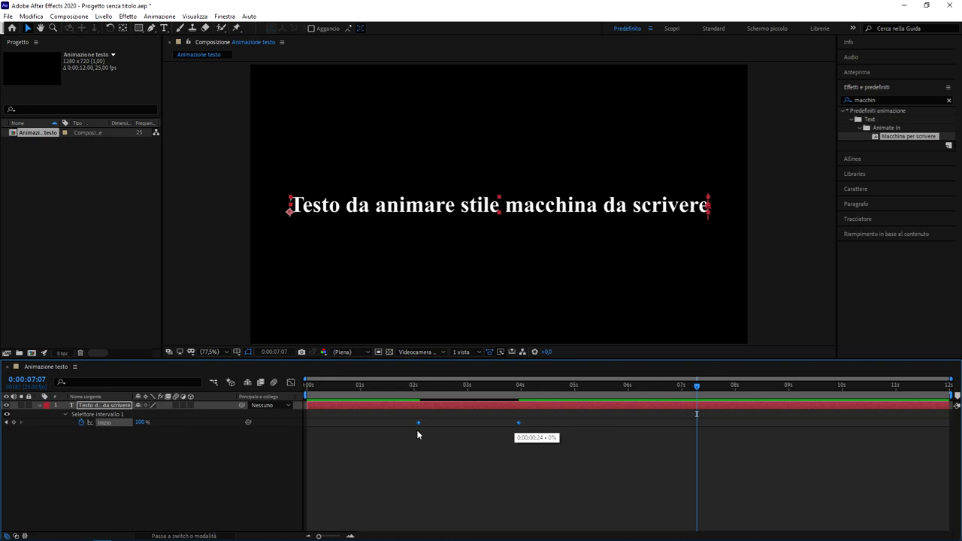
drag(418, 422, 360, 423)
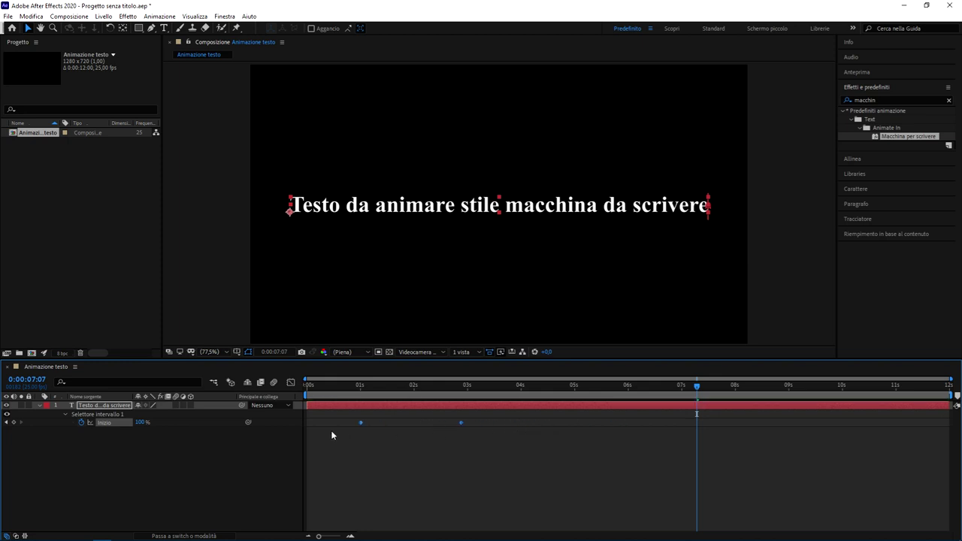
click(481, 451)
drag(524, 454, 333, 417)
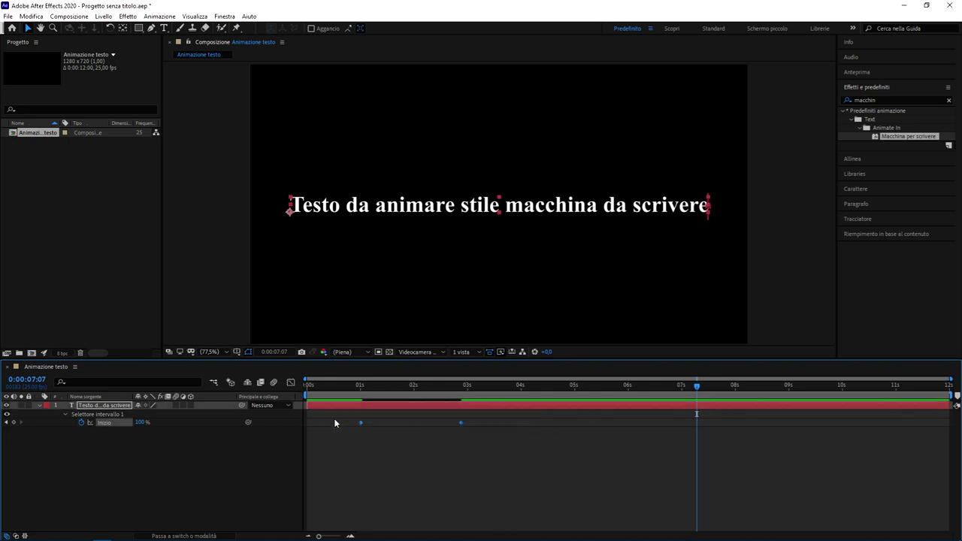
mouse_move(344, 450)
mouse_down()
mouse_move(485, 414)
mouse_move(490, 434)
mouse_move(321, 413)
mouse_up()
- Delete then restore the typewriter range selector, and move the time to 0:00:01:17
key(Delete)
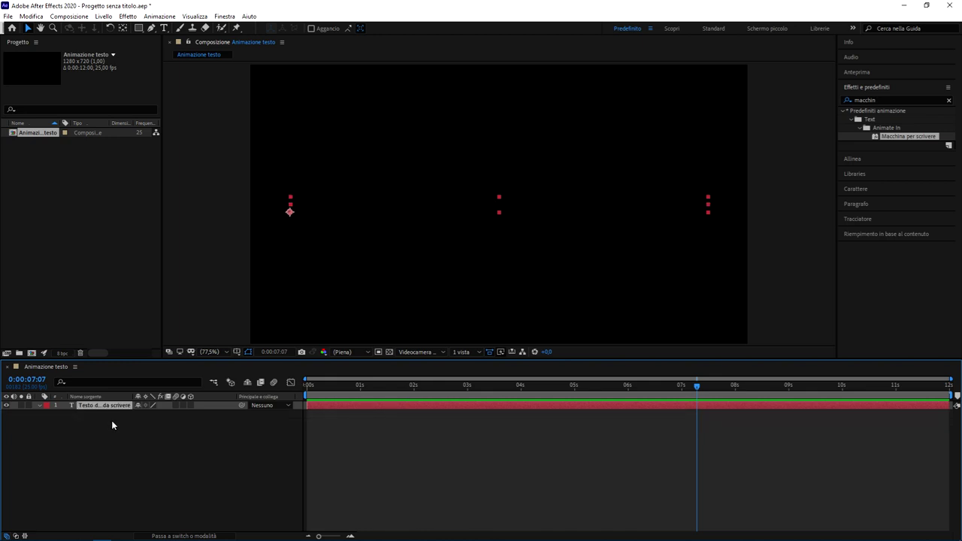
key(ctrl+z)
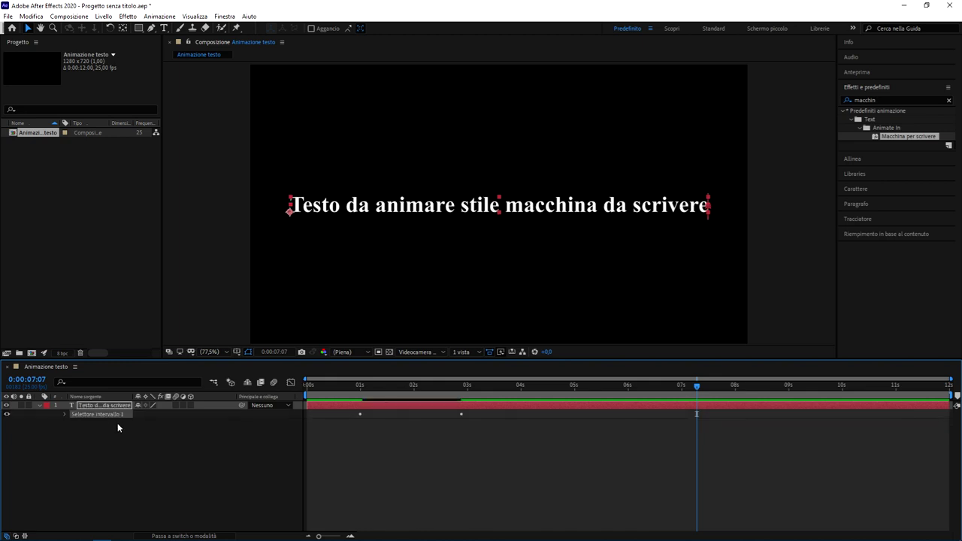
key(ctrl+z)
key(ctrl+z)
key(ctrl+z)
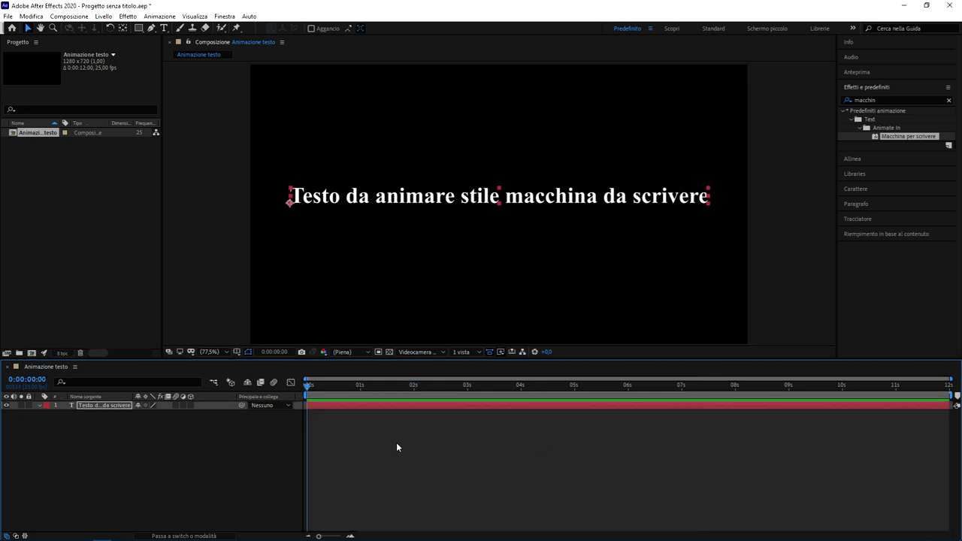
drag(355, 385, 396, 385)
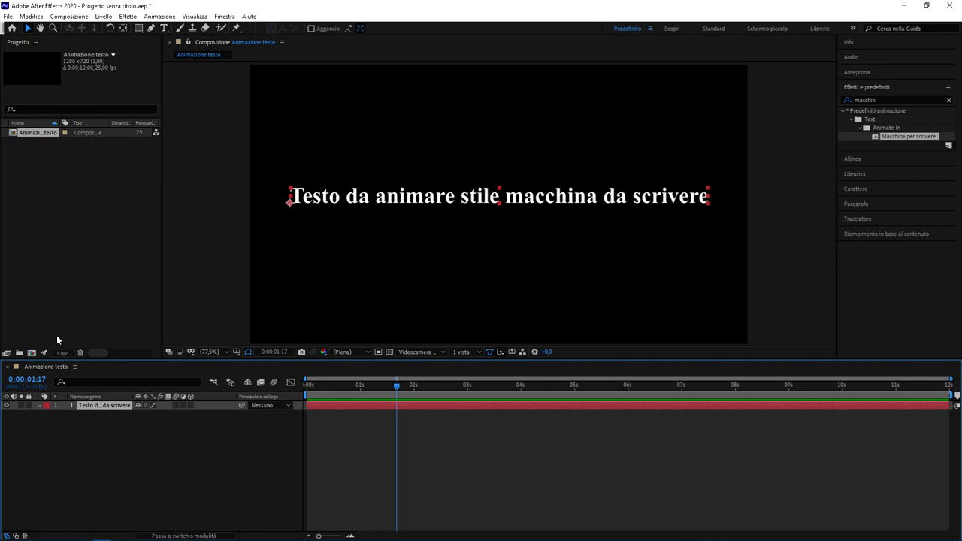
click(139, 29)
- Draw a rectangular mask around the sentence and keyframe its path at 0:00:03:22
drag(278, 173, 722, 222)
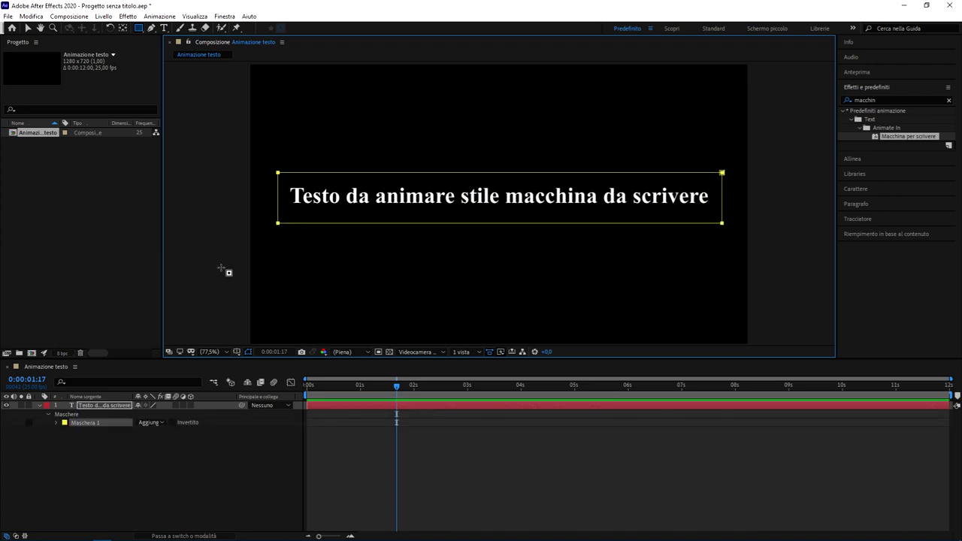
click(108, 423)
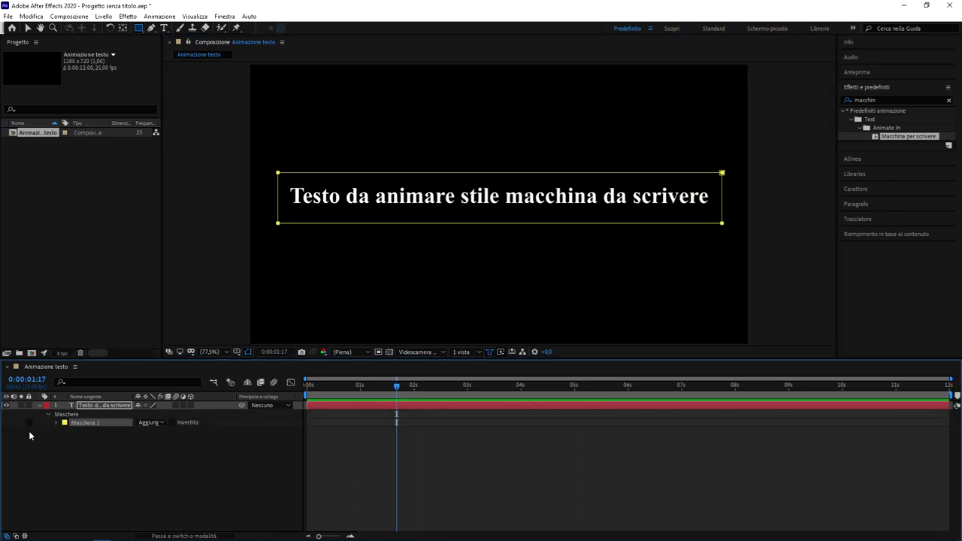
click(56, 423)
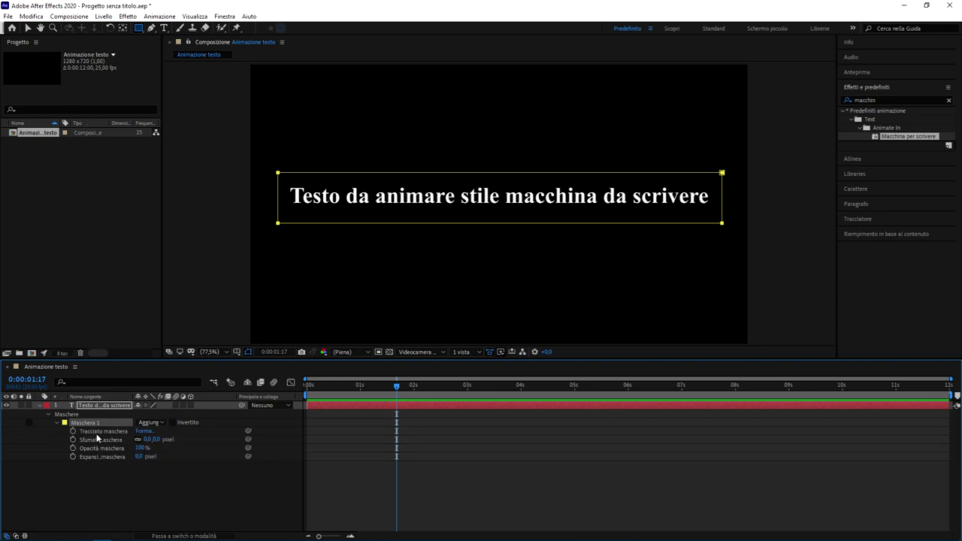
click(98, 432)
drag(396, 385, 515, 385)
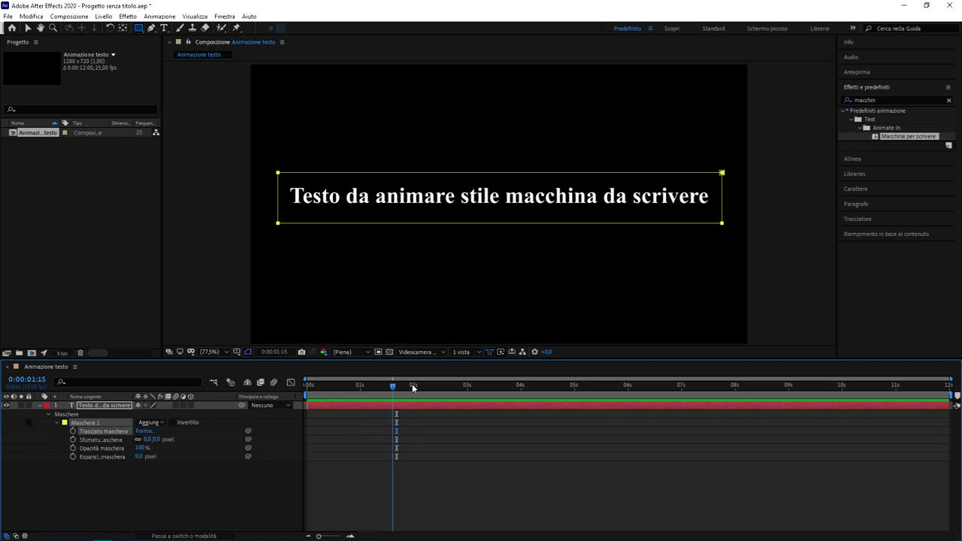
click(73, 431)
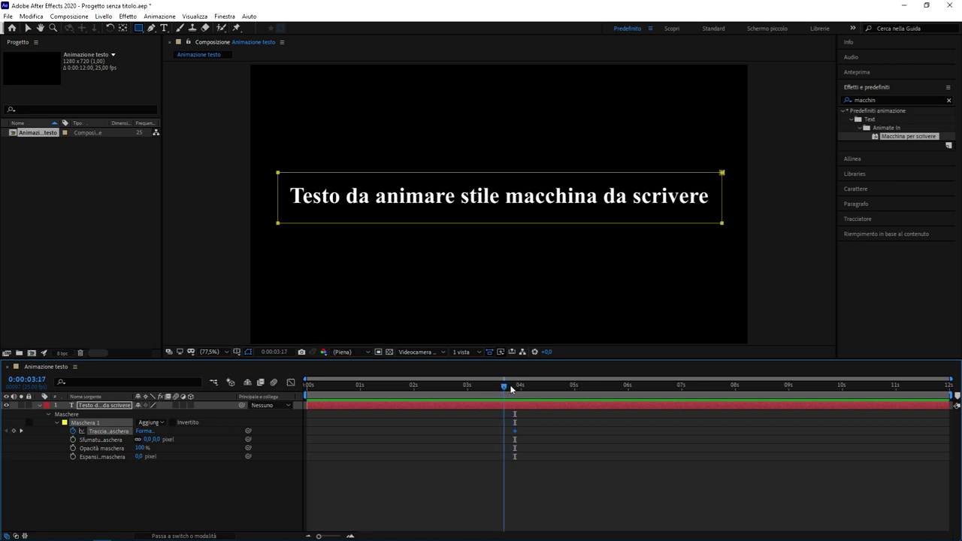
drag(516, 387, 418, 388)
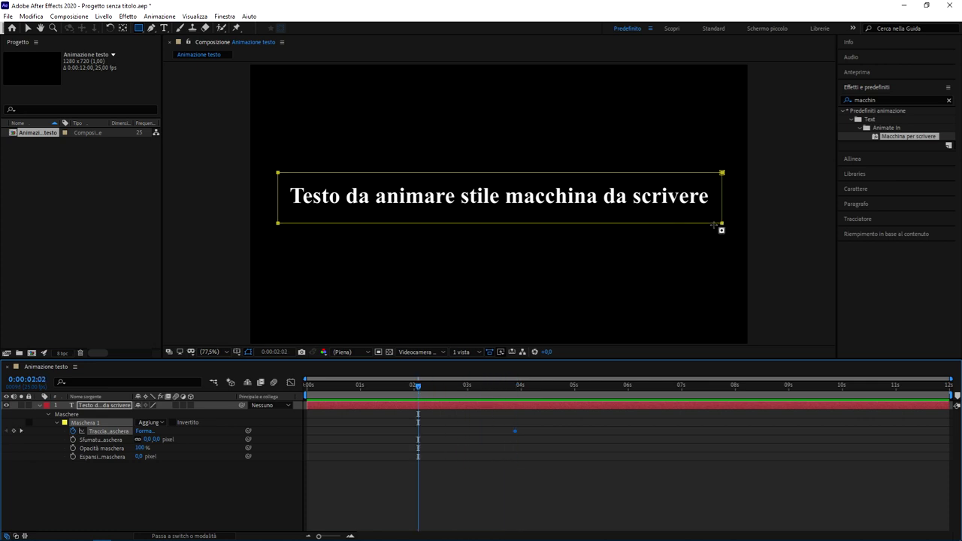
- Narrow the mask to show only 'Testo da' at 0:00:02:02 and preview the wipe
click(151, 29)
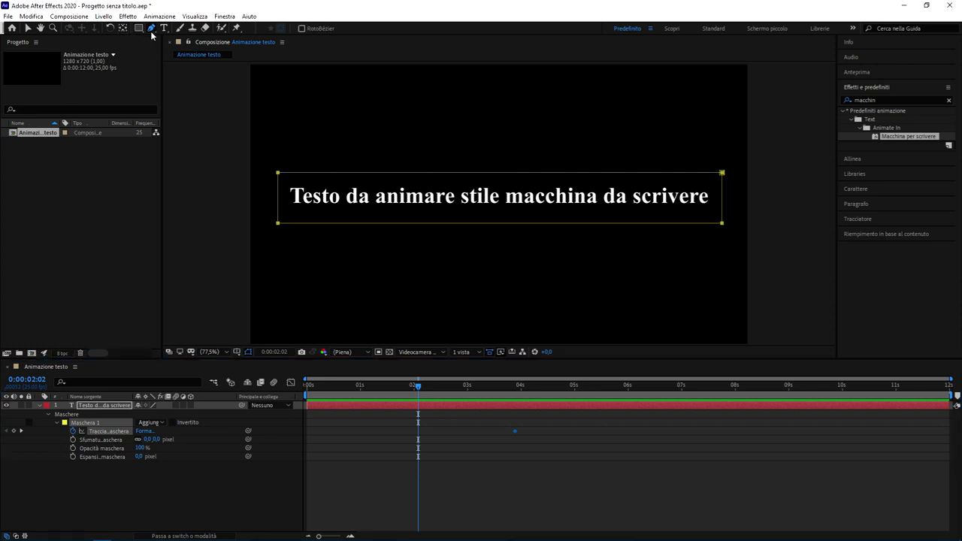
click(694, 223)
key(v)
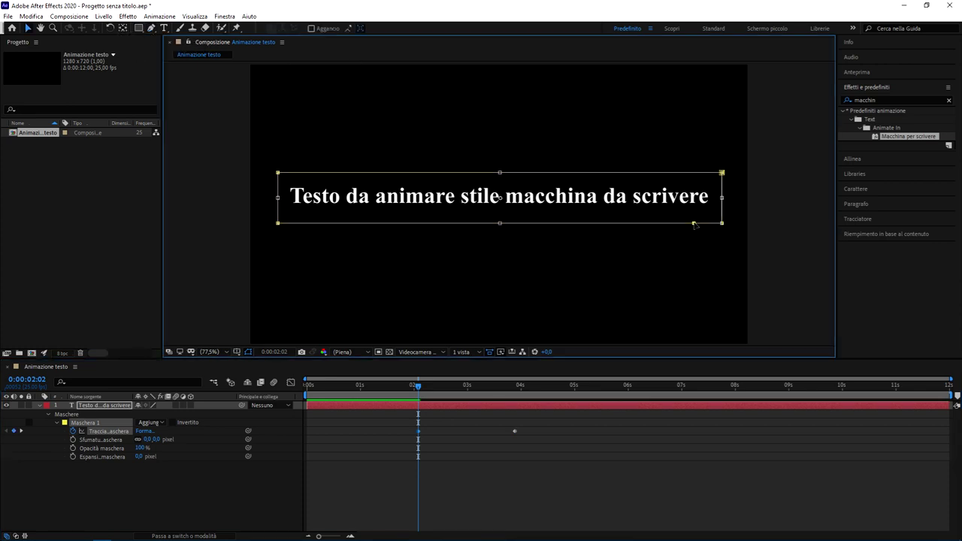
drag(722, 199, 263, 199)
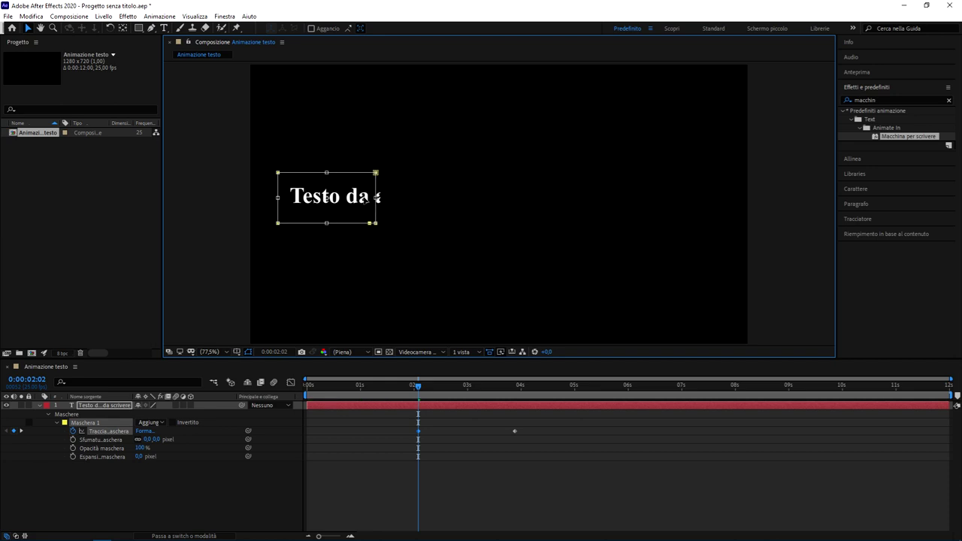
click(417, 495)
click(407, 386)
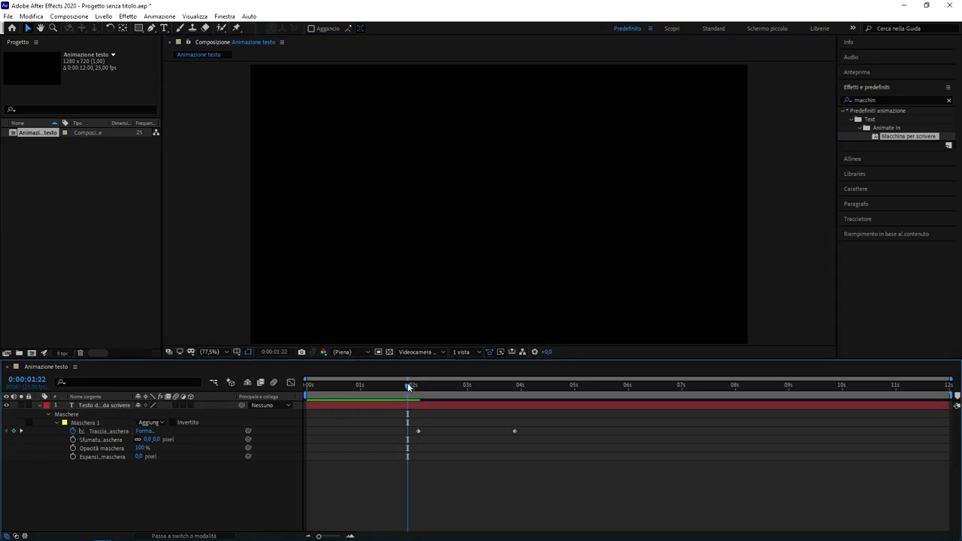
click(437, 449)
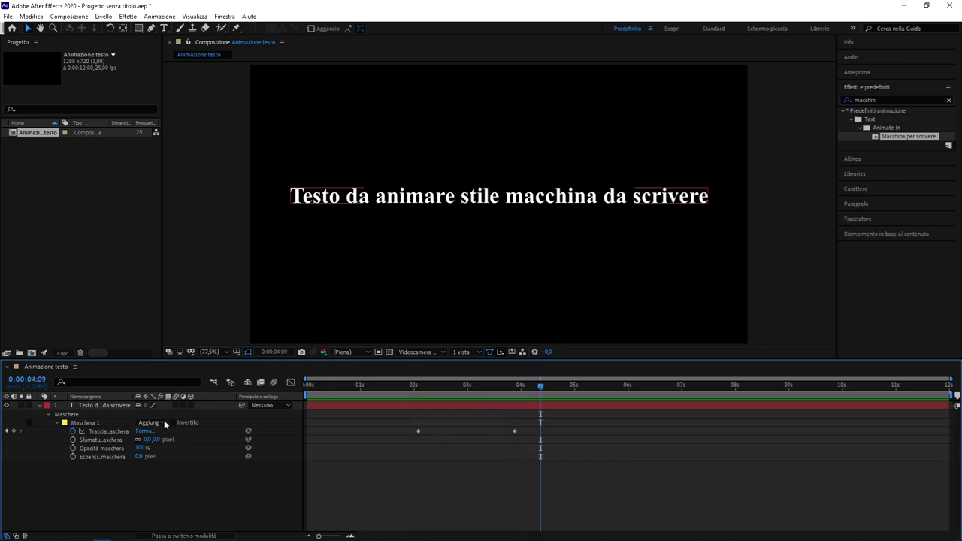
- Delete Maschera 1 from the text layer
click(76, 417)
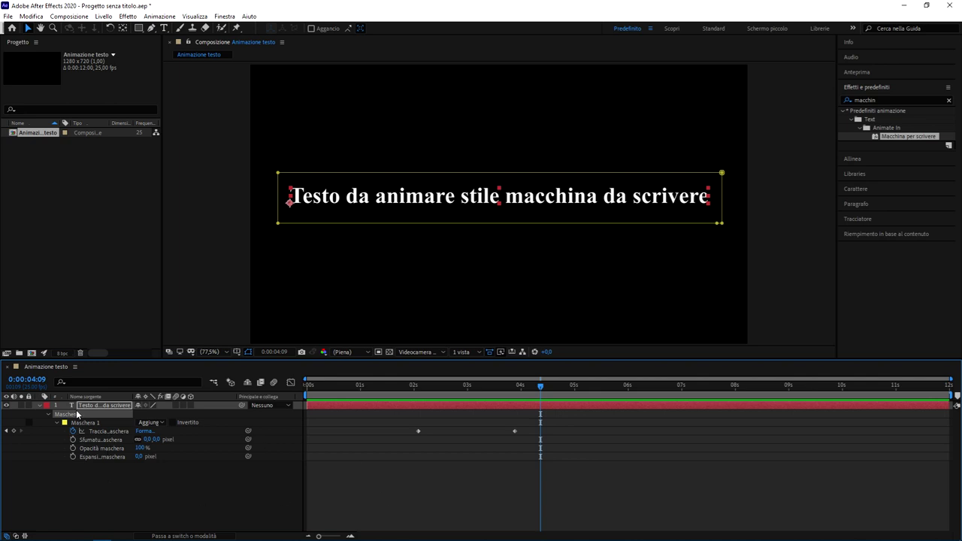
click(79, 419)
key(Delete)
click(128, 463)
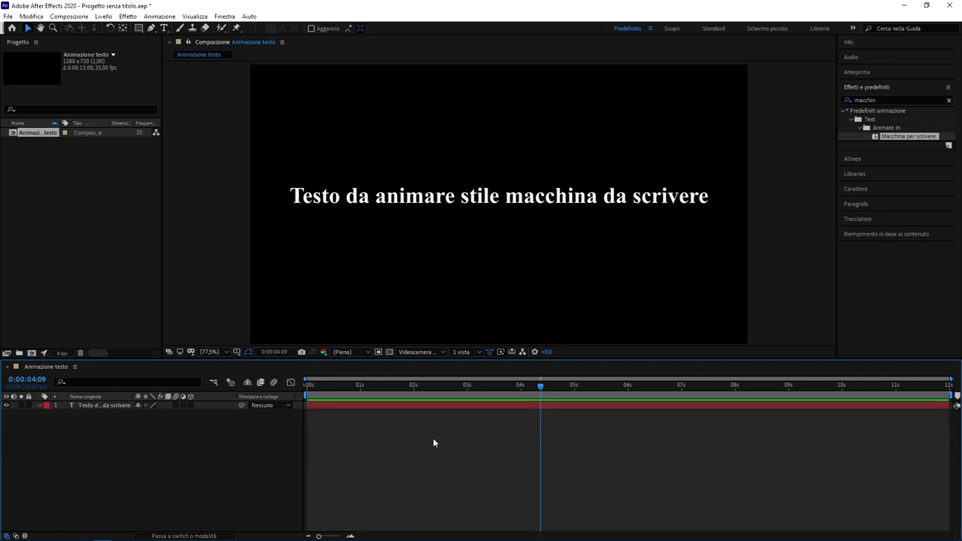
- Move the current-time indicator back to 0:00:00:17
drag(436, 385, 344, 386)
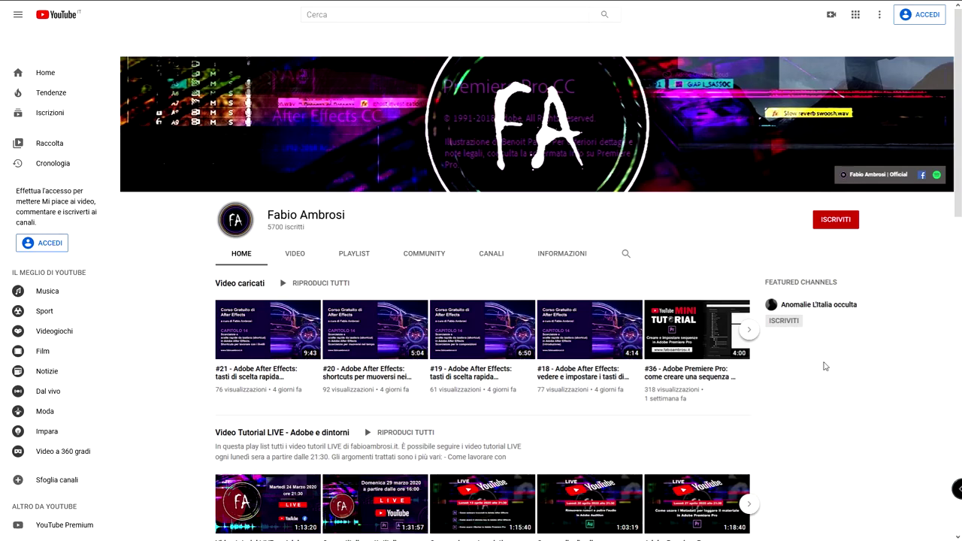
- Open the 'Corso gratuito di After Effects' playlist and scroll through its videos
middle_click(824, 363)
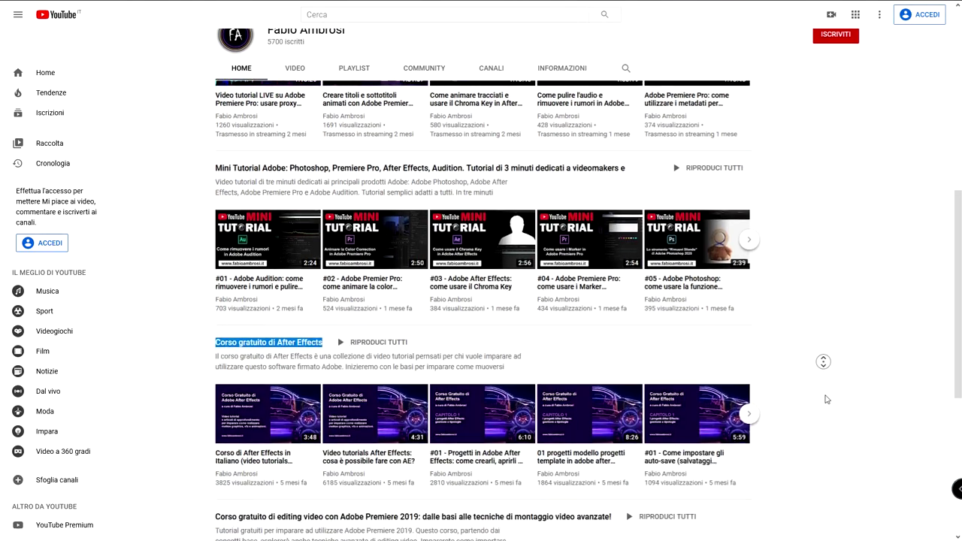
click(825, 397)
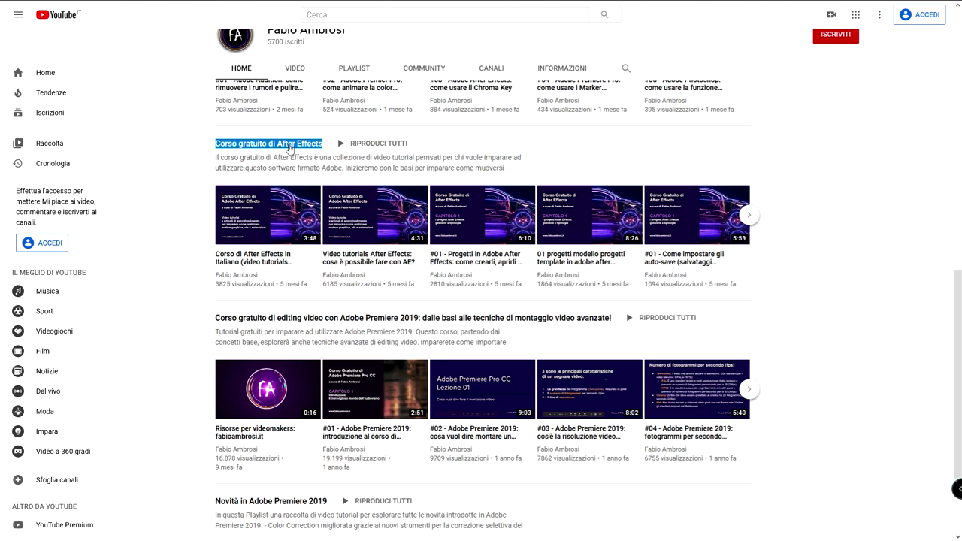
click(289, 148)
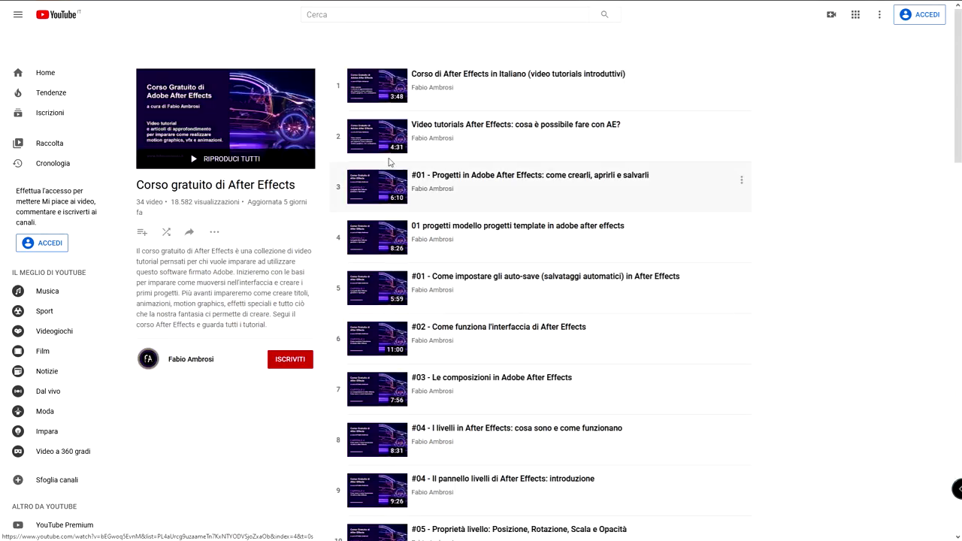
scroll(886, 194, down, 4)
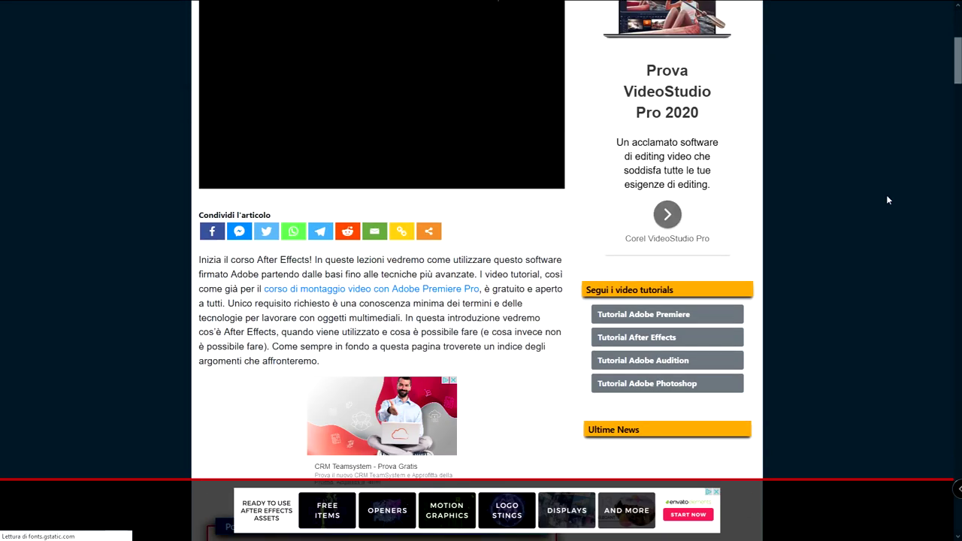
scroll(886, 194, down, 3)
scroll(886, 195, down, 5)
scroll(886, 195, down, 5)
scroll(886, 193, down, 5)
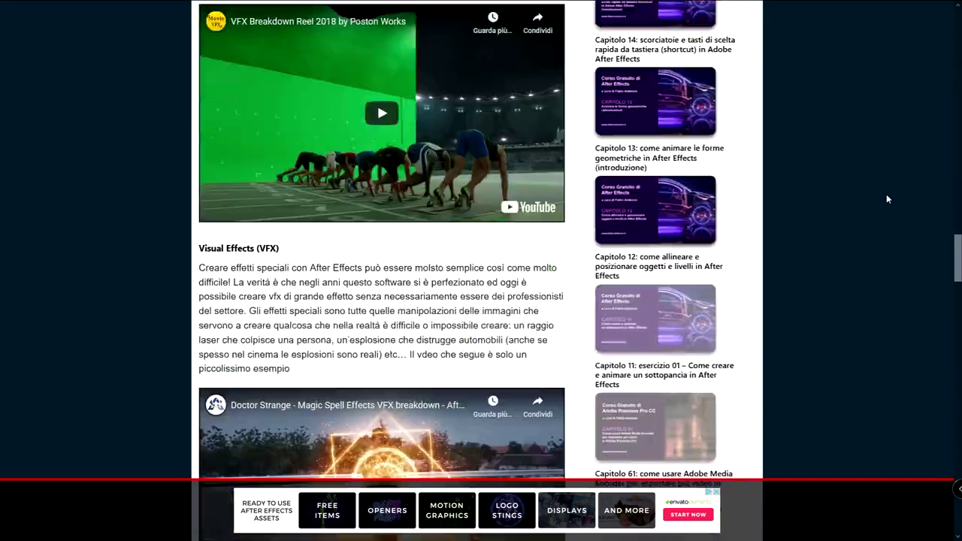
scroll(886, 194, down, 5)
scroll(885, 194, down, 4)
scroll(864, 198, up, 1)
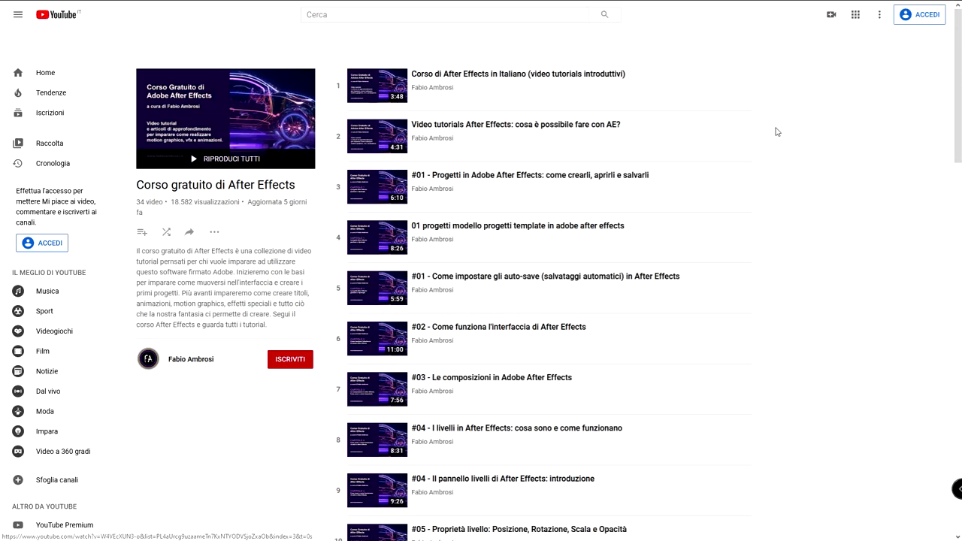
- Return to the channel page and browse the free Premiere 2019 editing course playlist
right_click(787, 124)
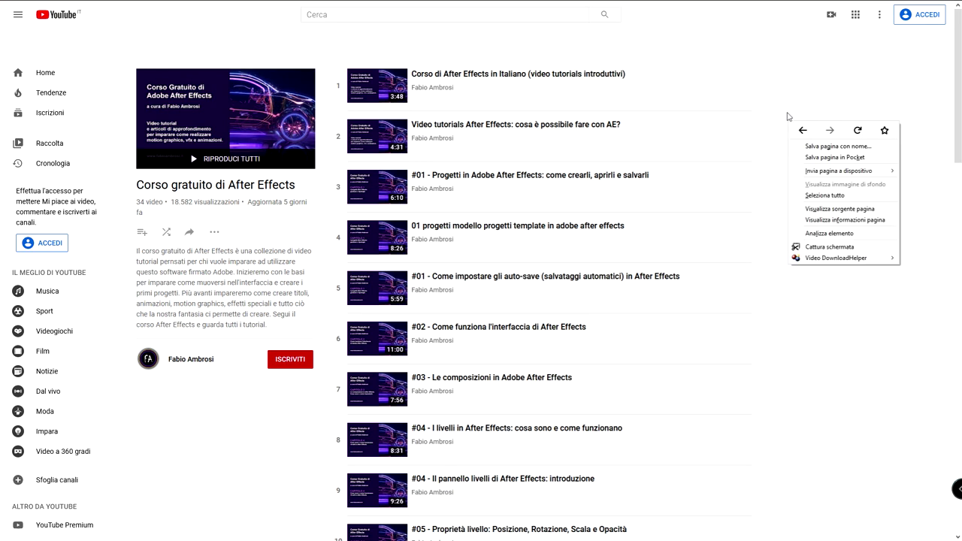
click(803, 130)
scroll(617, 189, down, 2)
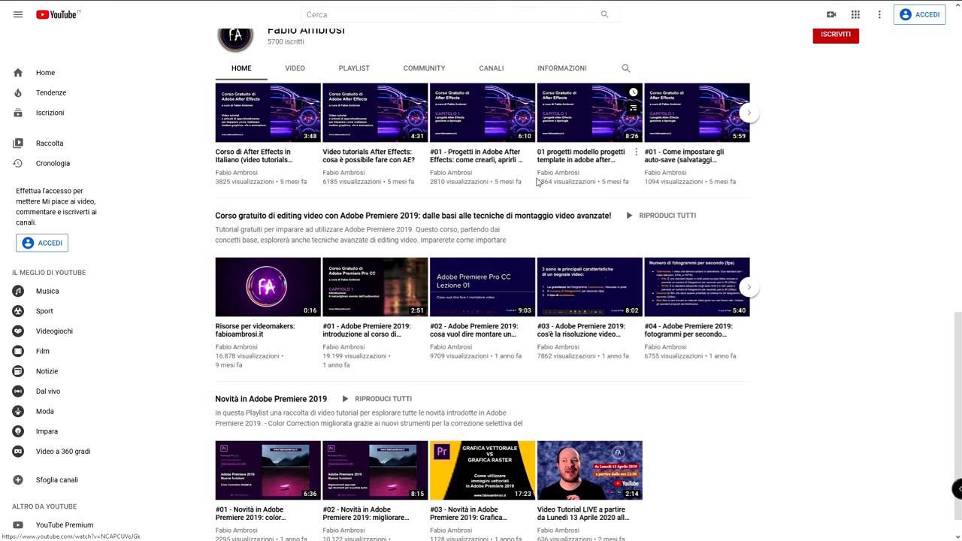
click(483, 216)
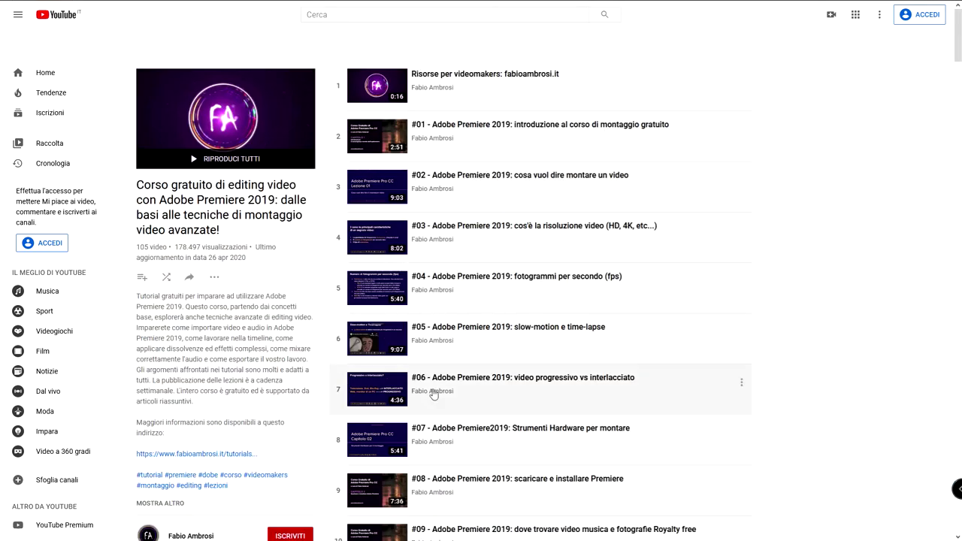
scroll(429, 398, down, 3)
scroll(436, 402, down, 3)
scroll(444, 404, down, 3)
scroll(445, 403, down, 3)
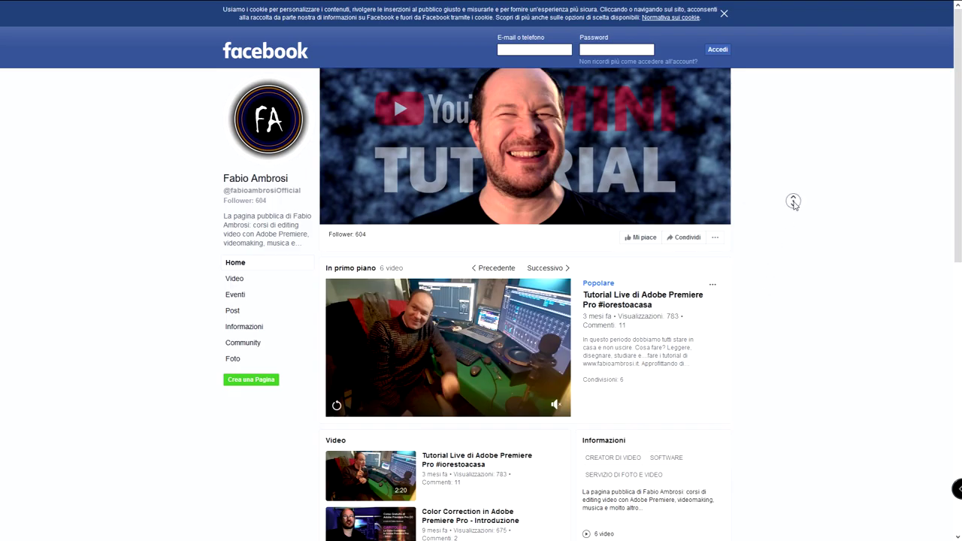
scroll(795, 260, down, 7)
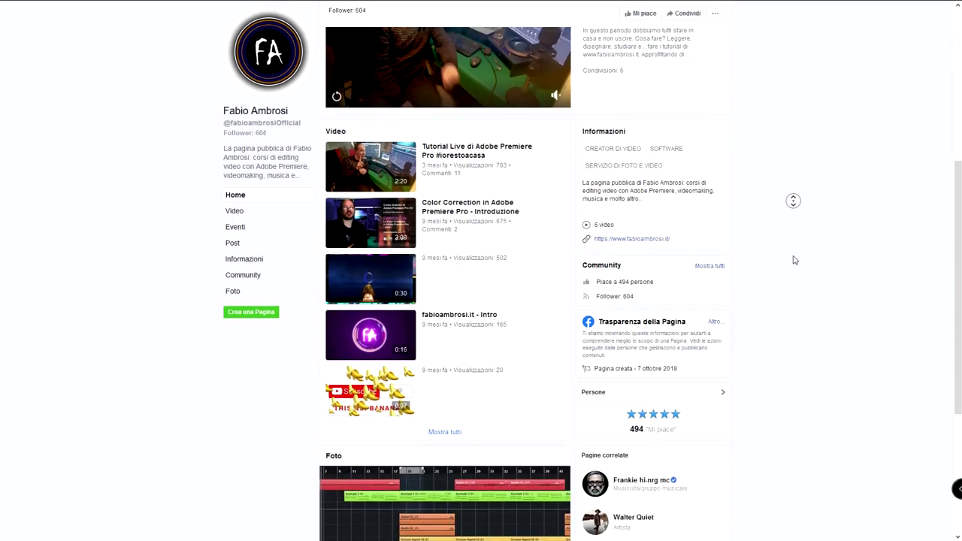
middle_click(794, 260)
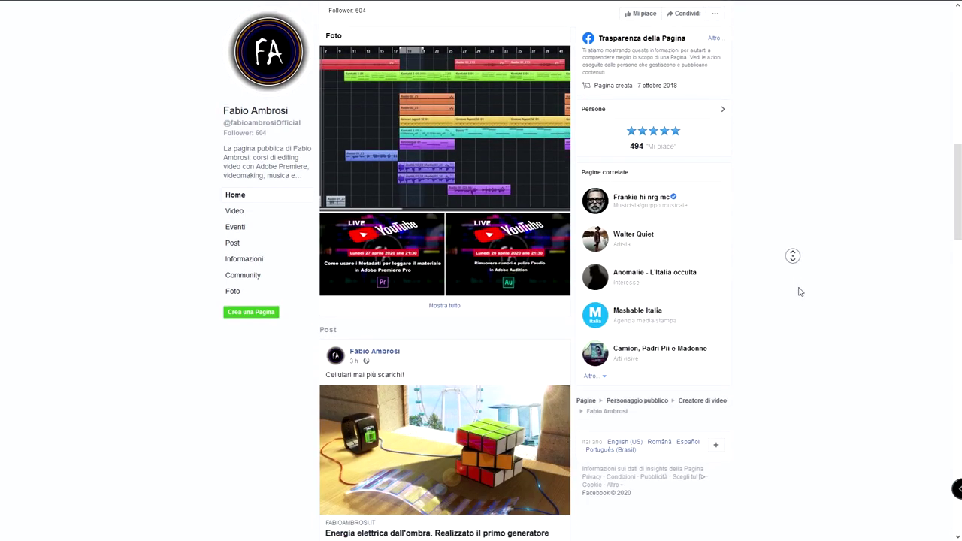